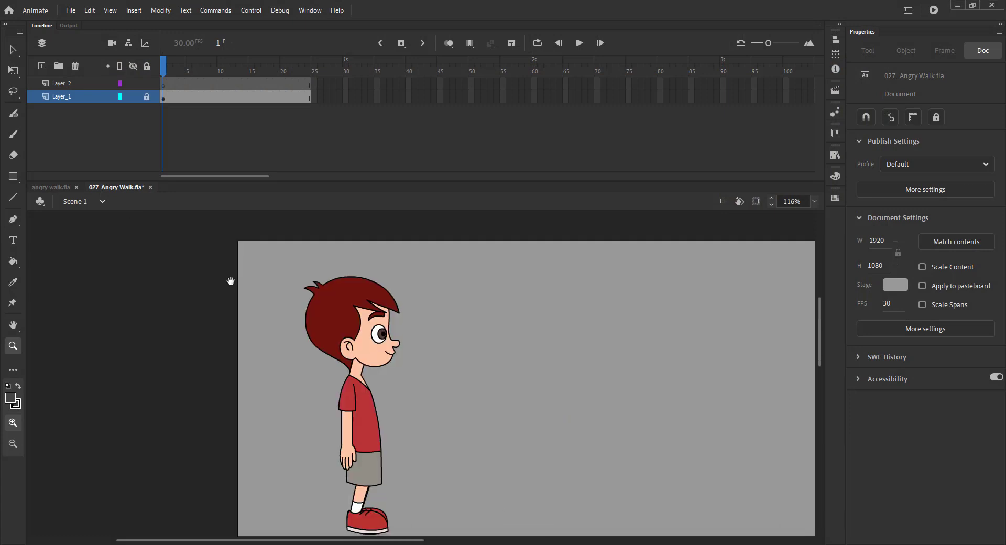
# Fade the colored reference character on Layer_1 by lowering its Alpha color effect
pyautogui.moveTo(273, 242); pyautogui.dragTo(479, 490)
pyautogui.moveTo(324, 248); pyautogui.dragTo(491, 457)
pyautogui.press('v')
pyautogui.click(78, 96)
pyautogui.click(925, 193)
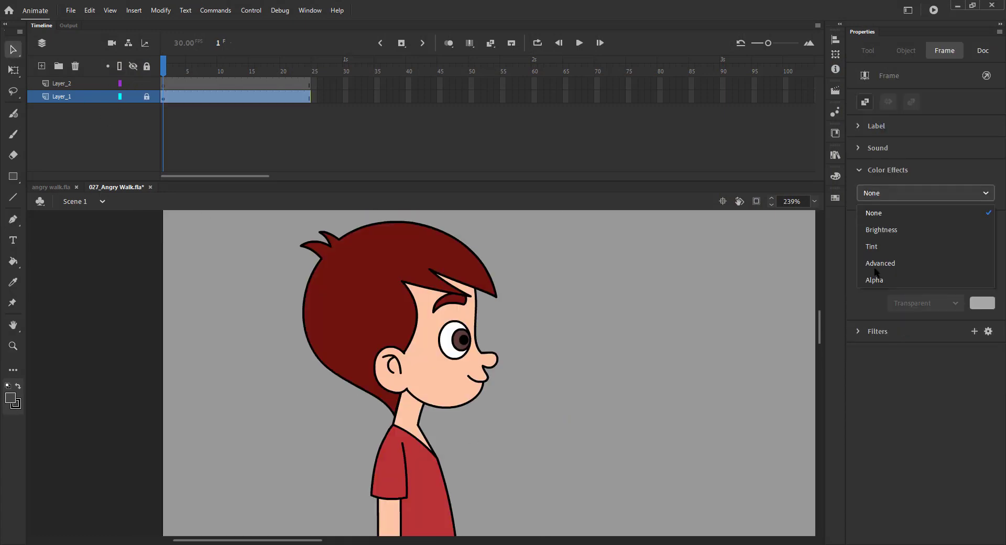
pyautogui.click(872, 280)
pyautogui.moveTo(953, 224); pyautogui.dragTo(896, 223)
# On frame 1 of Layer_2, trace the reference head's hair outline and ear with the Classic Brush
pyautogui.click(200, 84)
pyautogui.click(163, 72)
pyautogui.hotkey('ctrl', 's')
pyautogui.press('b')
pyautogui.moveTo(321, 261)
pyautogui.mouseDown()
pyautogui.moveTo(304, 302)
pyautogui.moveTo(312, 347)
pyautogui.mouseUp()
pyautogui.hotkey('ctrl', 'z')
pyautogui.moveTo(305, 307)
pyautogui.mouseDown()
pyautogui.moveTo(326, 361)
pyautogui.moveTo(346, 381)
pyautogui.mouseUp()
pyautogui.moveTo(336, 373); pyautogui.dragTo(395, 417)
pyautogui.moveTo(405, 354)
pyautogui.mouseDown()
pyautogui.moveTo(379, 352)
pyautogui.moveTo(408, 389)
pyautogui.moveTo(394, 373)
pyautogui.mouseUp()
pyautogui.moveTo(383, 359); pyautogui.dragTo(401, 373)
# Trace the fringe, face front and jaw, and place the finished head sketch near the middle of the stage
pyautogui.moveTo(402, 282)
pyautogui.mouseDown()
pyautogui.moveTo(413, 345)
pyautogui.moveTo(495, 297)
pyautogui.mouseUp()
pyautogui.moveTo(336, 235)
pyautogui.mouseDown()
pyautogui.moveTo(446, 223)
pyautogui.moveTo(487, 297)
pyautogui.moveTo(476, 349)
pyautogui.mouseUp()
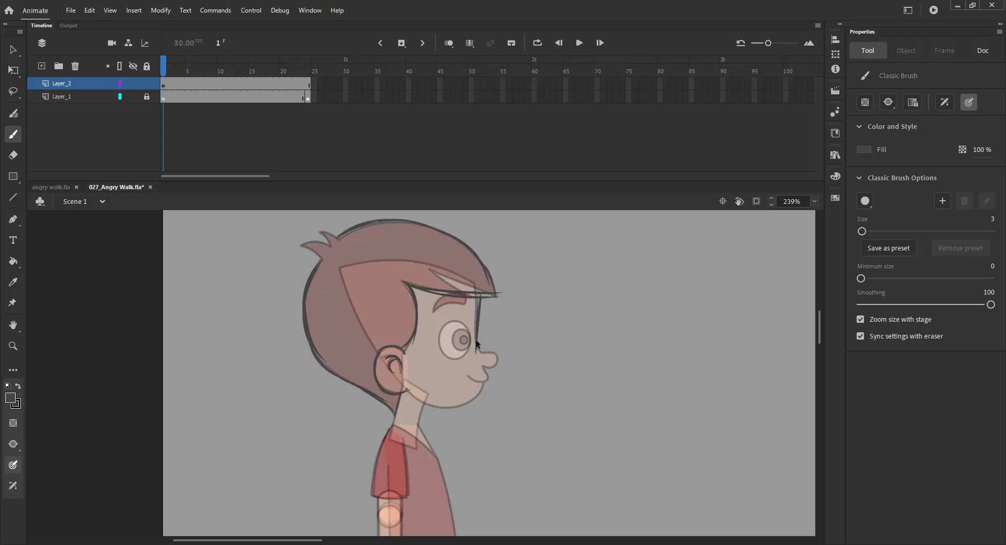
pyautogui.moveTo(474, 300)
pyautogui.mouseDown()
pyautogui.moveTo(477, 386)
pyautogui.moveTo(464, 401)
pyautogui.mouseUp()
pyautogui.moveTo(408, 391)
pyautogui.mouseDown()
pyautogui.moveTo(453, 413)
pyautogui.moveTo(435, 405)
pyautogui.moveTo(485, 382)
pyautogui.moveTo(437, 405)
pyautogui.mouseUp()
pyautogui.hotkey('ctrl', 'z')
pyautogui.hotkey('ctrl', 'z')
pyautogui.hotkey('ctrl', 'z')
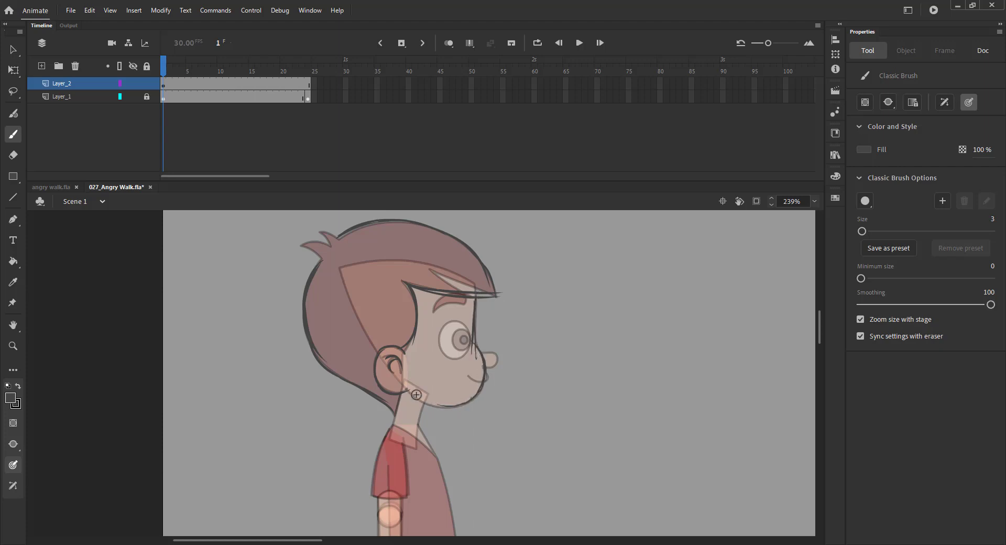
pyautogui.hotkey('ctrl', '2')
pyautogui.press('v')
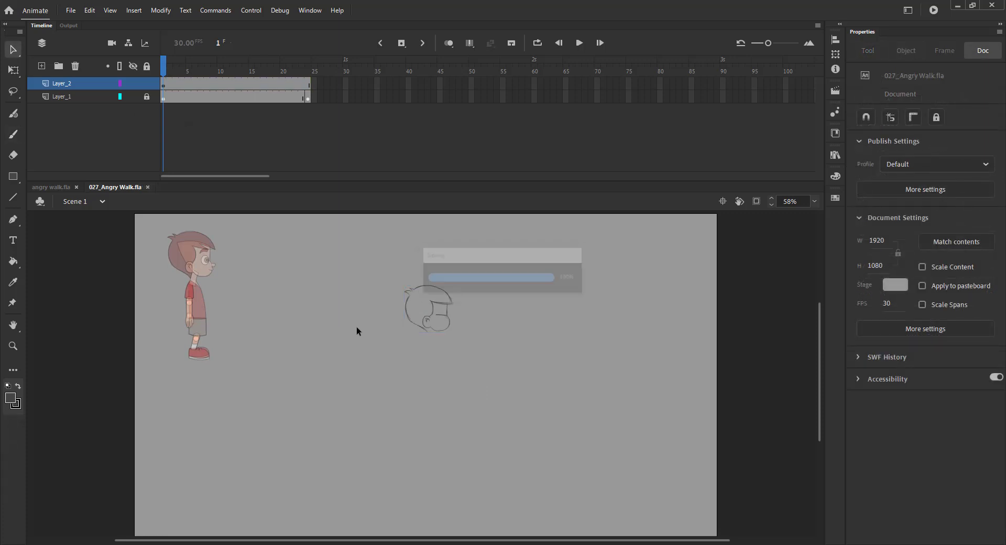
# Add a layer above Layer_1 and draw a horizontal ground line across the lower stage with stroke size 6
pyautogui.click(59, 95)
pyautogui.hotkey('ctrl', 'shift', 'n')
pyautogui.press('n')
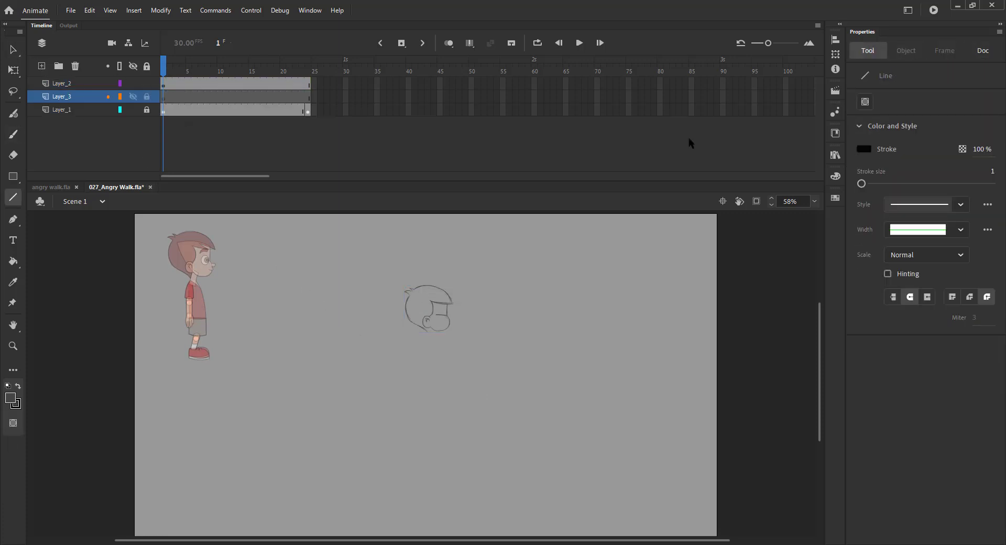
pyautogui.click(991, 172)
pyautogui.write('06')
pyautogui.moveTo(756, 458)
pyautogui.mouseDown()
pyautogui.moveTo(209, 468)
pyautogui.moveTo(105, 458)
pyautogui.mouseUp()
# Move the head sketch down closer to the ground line, lock Layer_3 and save the file
pyautogui.press('v')
pyautogui.hotkey('ctrl', 'a')
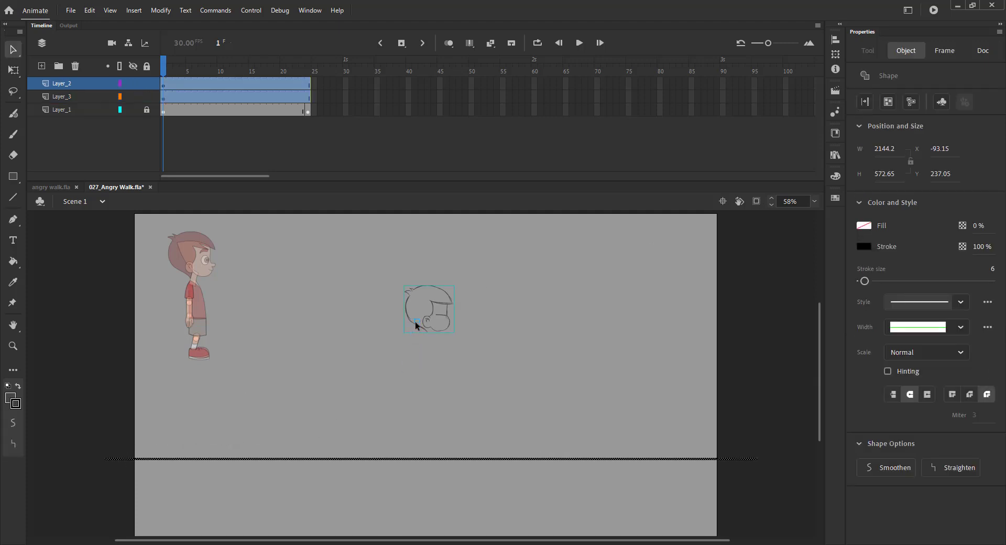
pyautogui.click(414, 323)
pyautogui.moveTo(418, 324); pyautogui.dragTo(424, 351)
pyautogui.click(147, 97)
pyautogui.hotkey('ctrl', 's')
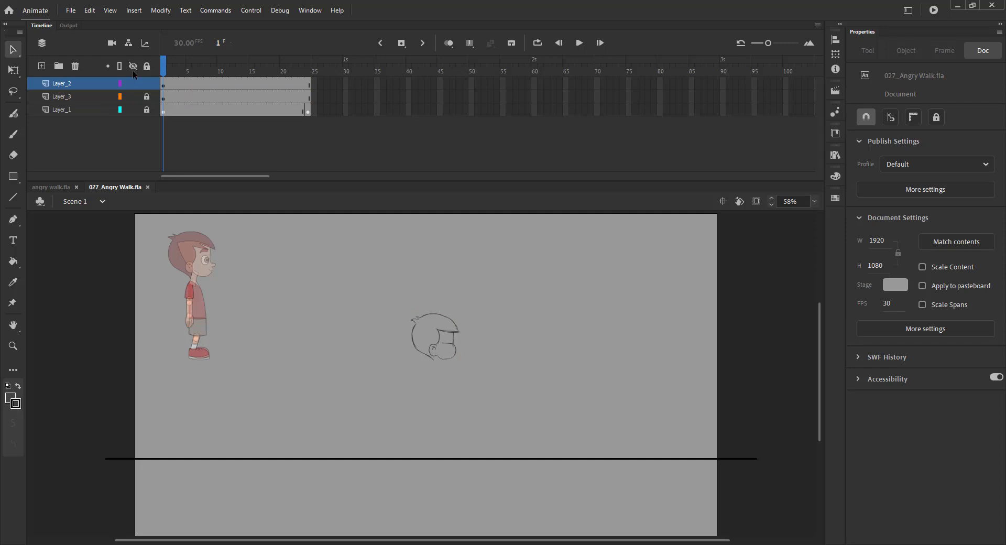
# Lower the head sketch a little and rotate it slightly clockwise so it tilts forward
pyautogui.click(450, 351)
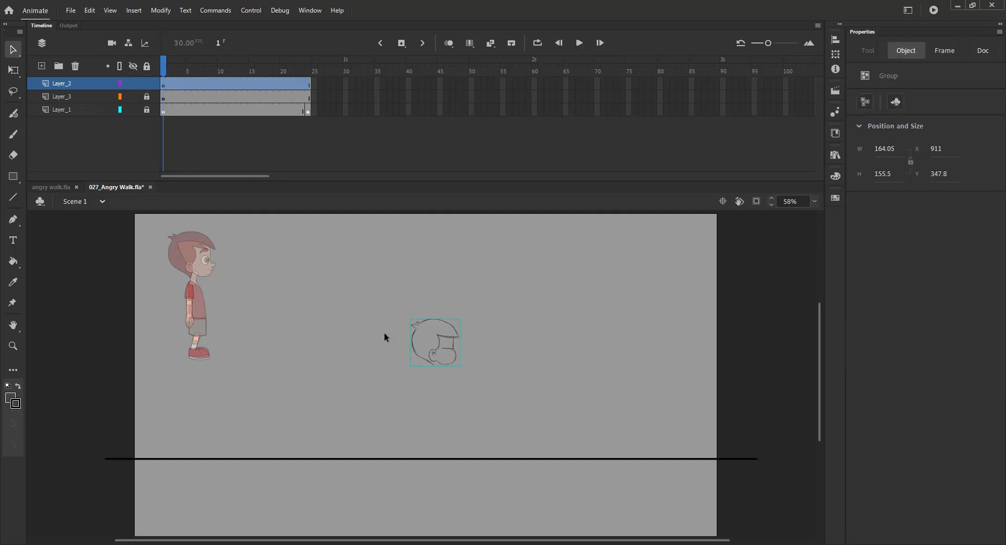
pyautogui.press('z')
pyautogui.moveTo(315, 310); pyautogui.dragTo(601, 514)
pyautogui.press('q')
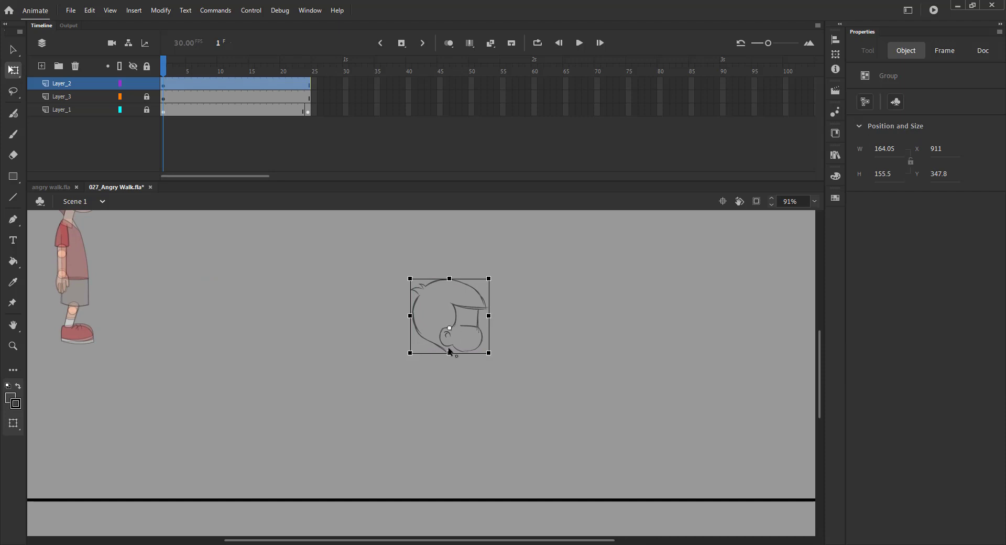
pyautogui.moveTo(499, 285); pyautogui.dragTo(514, 295)
# Sketch the neck and a forward-leaning torso below the head with the brush, and save
pyautogui.press('b')
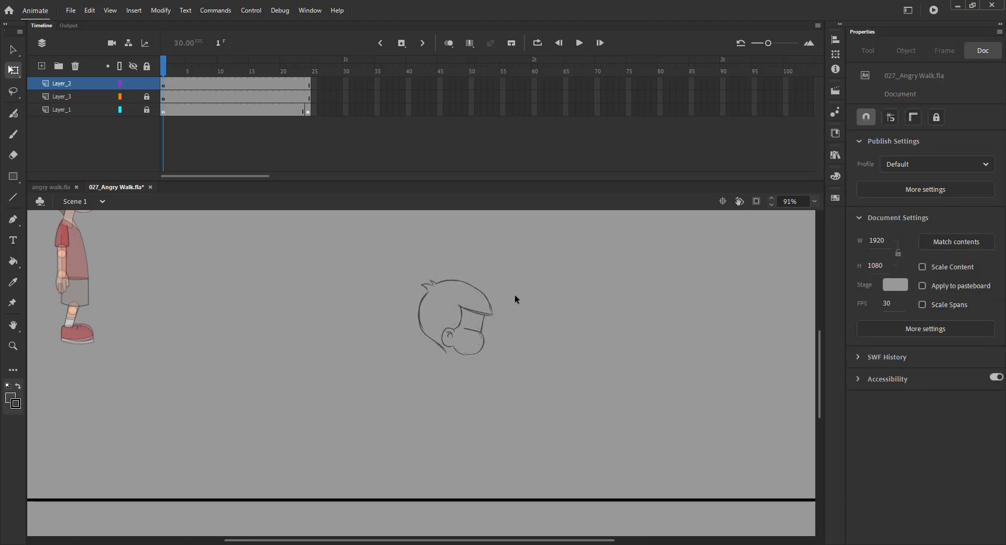
pyautogui.hotkey('ctrl', 's')
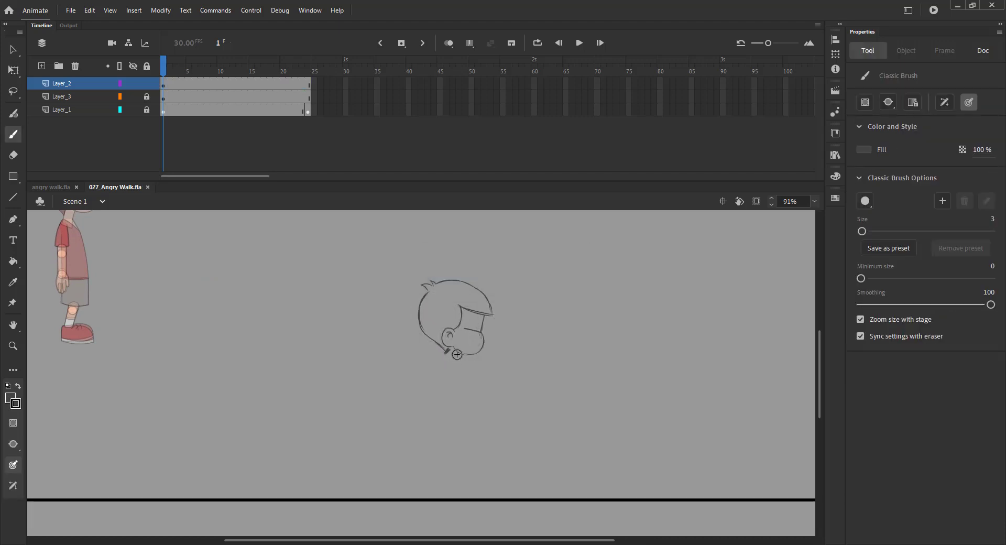
pyautogui.moveTo(447, 363)
pyautogui.mouseDown()
pyautogui.moveTo(445, 392)
pyautogui.moveTo(447, 360)
pyautogui.moveTo(430, 366)
pyautogui.moveTo(415, 408)
pyautogui.moveTo(448, 409)
pyautogui.mouseUp()
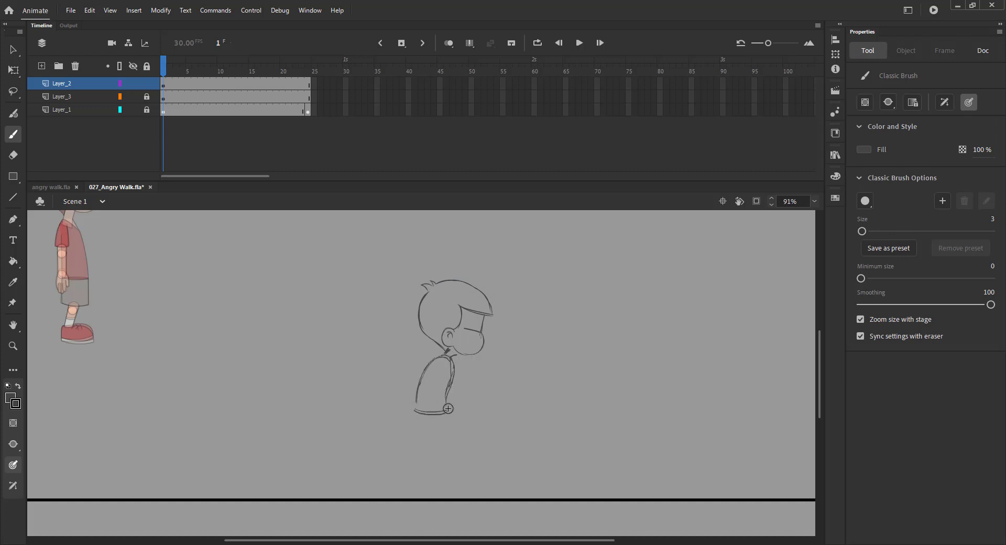
pyautogui.hotkey('ctrl', 's')
# Rotate the head sketch further forward over the torso and save the file
pyautogui.press('v')
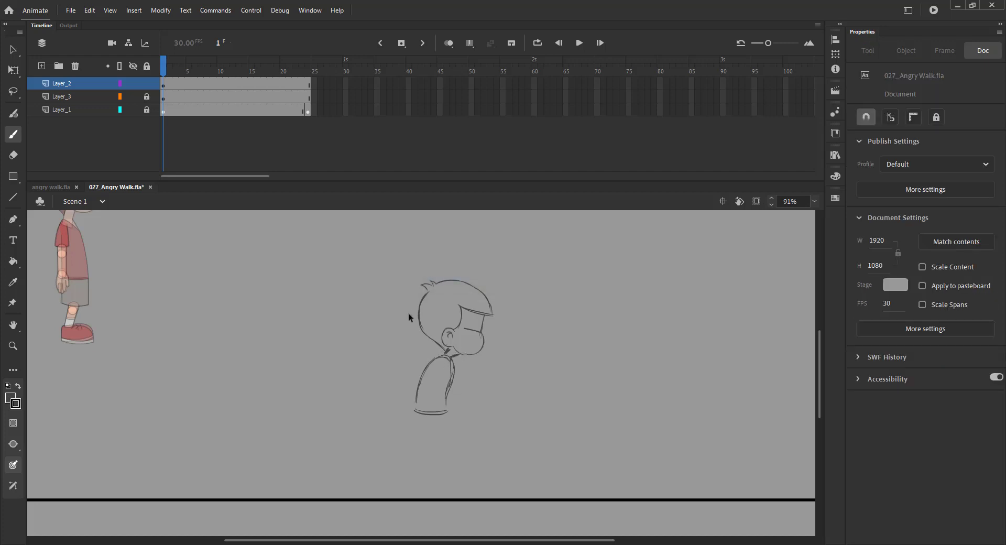
pyautogui.hotkey('ctrl', 'a')
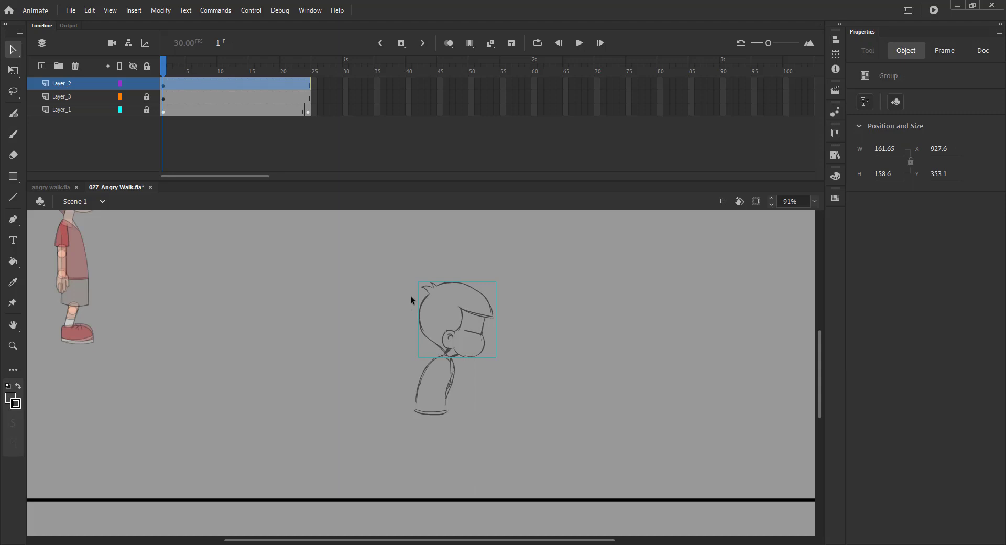
pyautogui.press('q')
pyautogui.moveTo(418, 277); pyautogui.dragTo(429, 274)
pyautogui.click(378, 305)
pyautogui.hotkey('ctrl', 's')
# Sketch the rear-swinging sleeve at the shoulder and rough in the front leg below the torso
pyautogui.press('b')
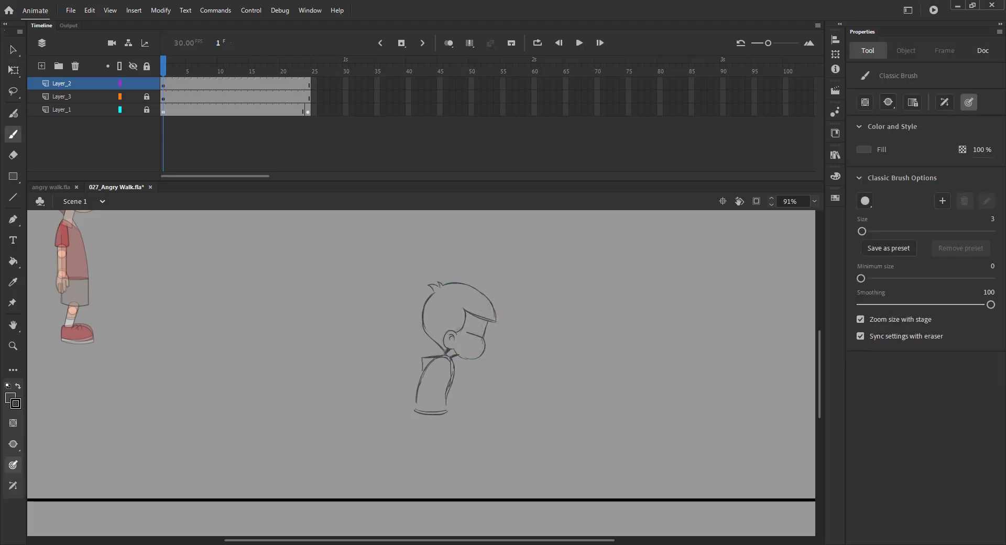
pyautogui.moveTo(421, 370); pyautogui.dragTo(440, 371)
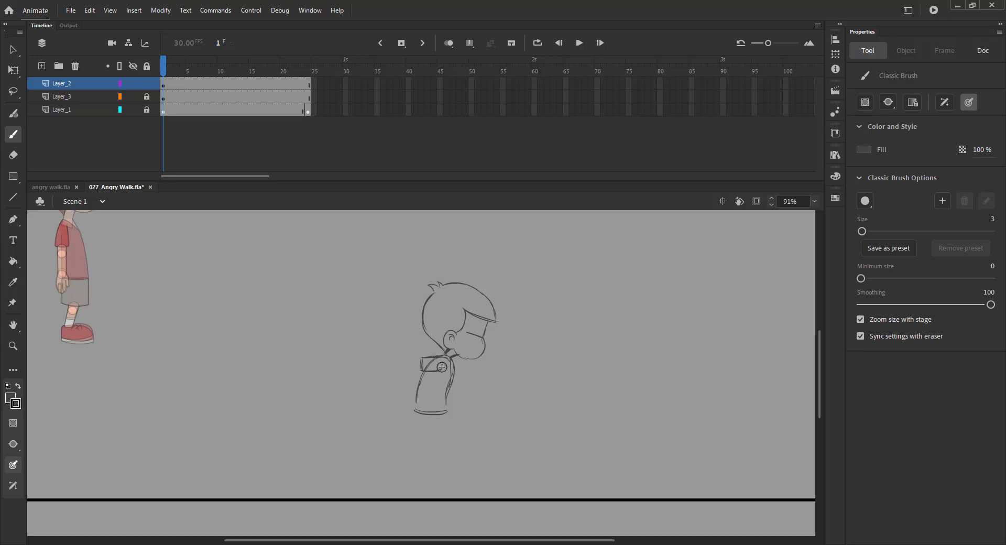
pyautogui.moveTo(446, 414); pyautogui.dragTo(461, 436)
pyautogui.moveTo(462, 441)
pyautogui.mouseDown()
pyautogui.moveTo(437, 456)
pyautogui.moveTo(474, 470)
pyautogui.moveTo(464, 462)
pyautogui.moveTo(466, 475)
pyautogui.mouseUp()
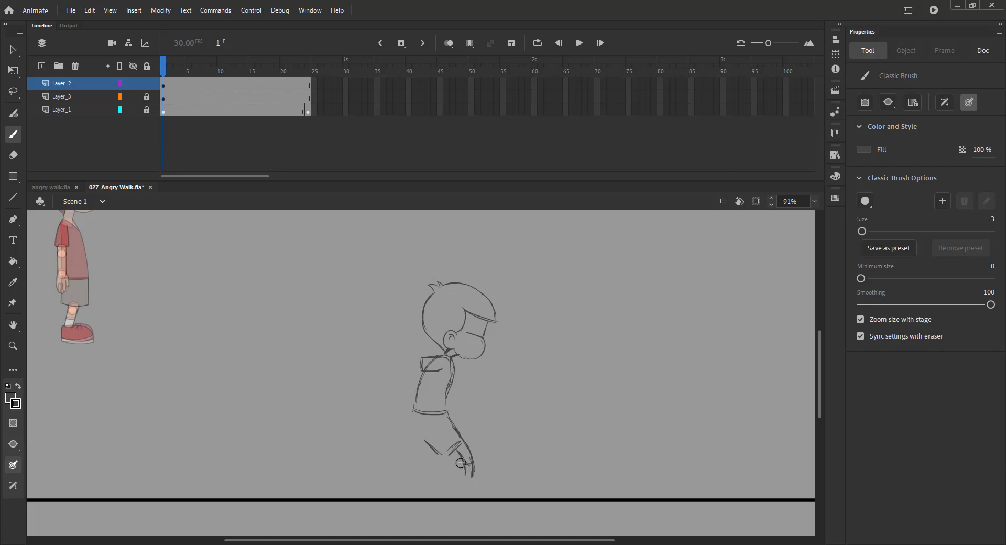
# Shift the whole character sketch down slightly toward the ground line and save
pyautogui.hotkey('ctrl', 'a')
pyautogui.hotkey('shift', 'Down')
pyautogui.hotkey('shift', 'Down')
pyautogui.hotkey('shift', 'Up')
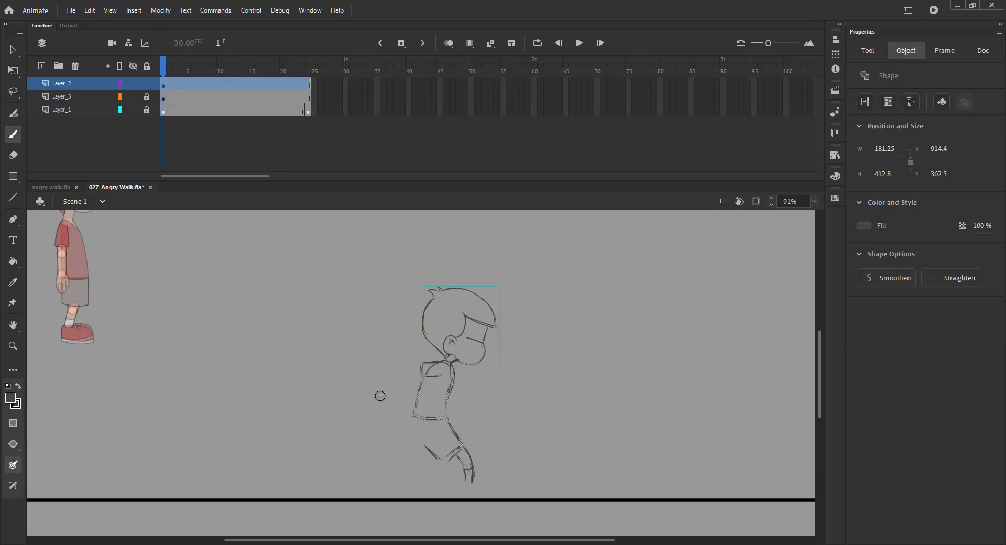
pyautogui.press('v')
pyautogui.click(378, 404)
pyautogui.hotkey('ctrl', 's')
# Sketch the back edge and hem of the shorts, undoing the unwanted first strokes, and save
pyautogui.press('b')
pyautogui.moveTo(413, 416)
pyautogui.mouseDown()
pyautogui.moveTo(398, 445)
pyautogui.moveTo(415, 458)
pyautogui.mouseUp()
pyautogui.hotkey('ctrl', 'z')
pyautogui.hotkey('ctrl', 'z')
pyautogui.hotkey('ctrl', 'z')
pyautogui.hotkey('ctrl', 'z')
pyautogui.moveTo(413, 418); pyautogui.dragTo(401, 445)
pyautogui.hotkey('ctrl', 's')
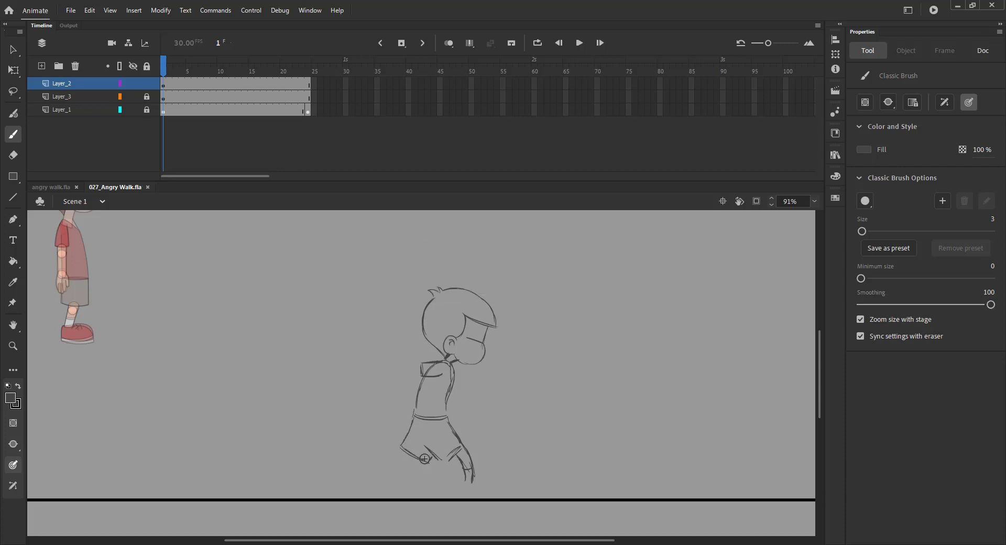
# Remove the rough front lower leg and redraw it with a shoe whose heel meets the ground line
pyautogui.press('l')
pyautogui.moveTo(461, 451)
pyautogui.mouseDown()
pyautogui.moveTo(478, 483)
pyautogui.moveTo(463, 448)
pyautogui.mouseUp()
pyautogui.press('b')
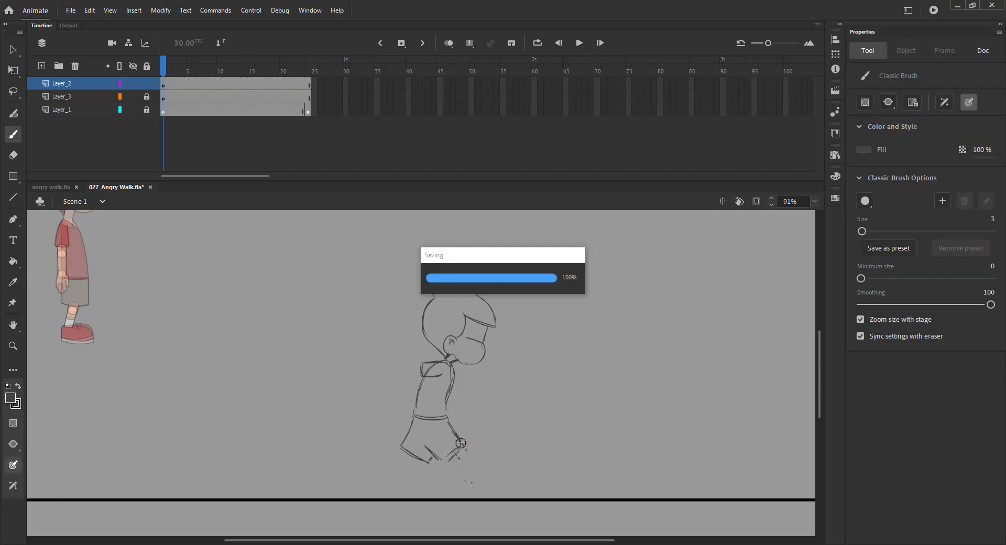
pyautogui.moveTo(457, 456); pyautogui.dragTo(461, 480)
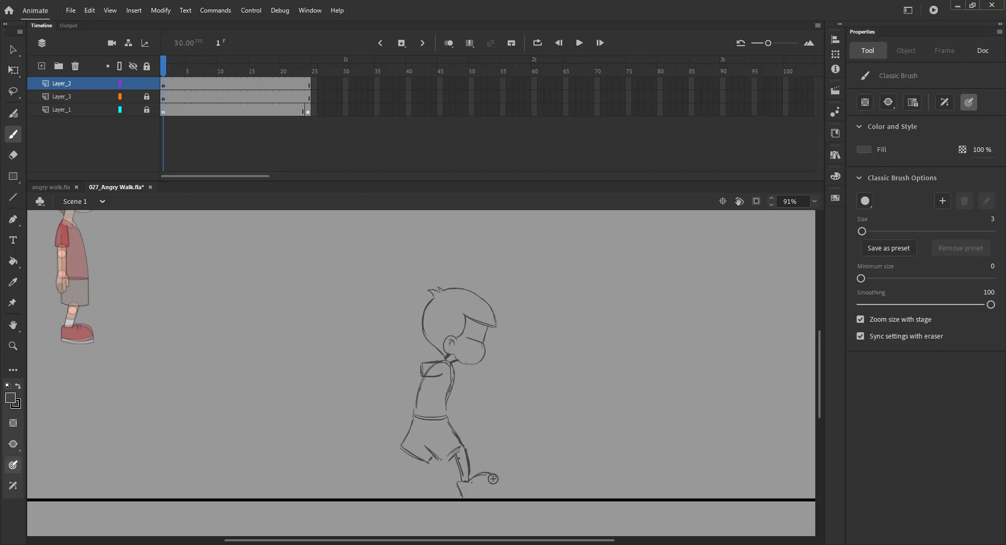
pyautogui.moveTo(484, 493); pyautogui.dragTo(468, 498)
# Sketch the rear lower leg extending backward from the shorts and save
pyautogui.hotkey('ctrl', '2')
pyautogui.press('z')
pyautogui.click(463, 415)
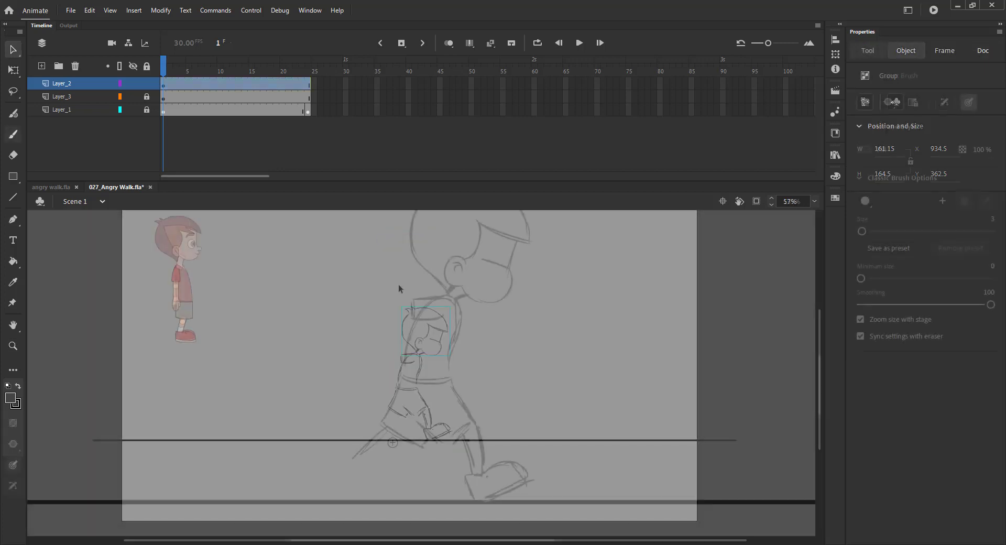
pyautogui.moveTo(365, 449)
pyautogui.mouseDown()
pyautogui.moveTo(393, 451)
pyautogui.moveTo(360, 461)
pyautogui.mouseUp()
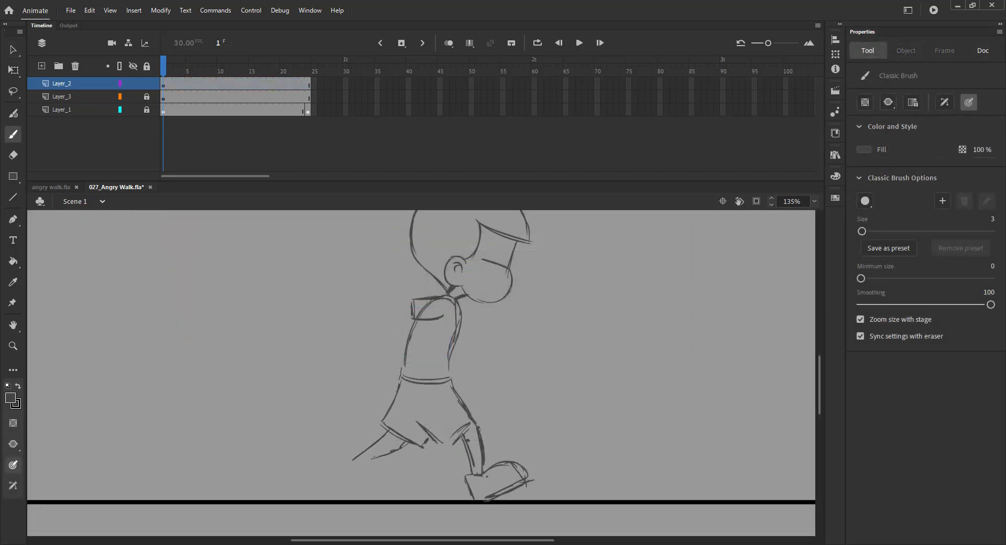
pyautogui.moveTo(399, 450)
pyautogui.mouseDown()
pyautogui.moveTo(359, 465)
pyautogui.moveTo(380, 455)
pyautogui.mouseUp()
pyautogui.hotkey('ctrl', 's')
# Add the sock line on the front leg, sketch the rear shoe pushing off the ground, and save
pyautogui.moveTo(467, 452); pyautogui.dragTo(481, 450)
pyautogui.hotkey('ctrl', 's')
pyautogui.moveTo(359, 464)
pyautogui.mouseDown()
pyautogui.moveTo(368, 480)
pyautogui.moveTo(342, 455)
pyautogui.moveTo(327, 465)
pyautogui.moveTo(350, 491)
pyautogui.mouseUp()
pyautogui.moveTo(327, 465)
pyautogui.mouseDown()
pyautogui.moveTo(349, 498)
pyautogui.moveTo(368, 501)
pyautogui.mouseUp()
pyautogui.hotkey('ctrl', 's')
# Sketch the front arm's sleeve and a bent forearm reaching forward, and save
pyautogui.moveTo(359, 365); pyautogui.dragTo(373, 395)
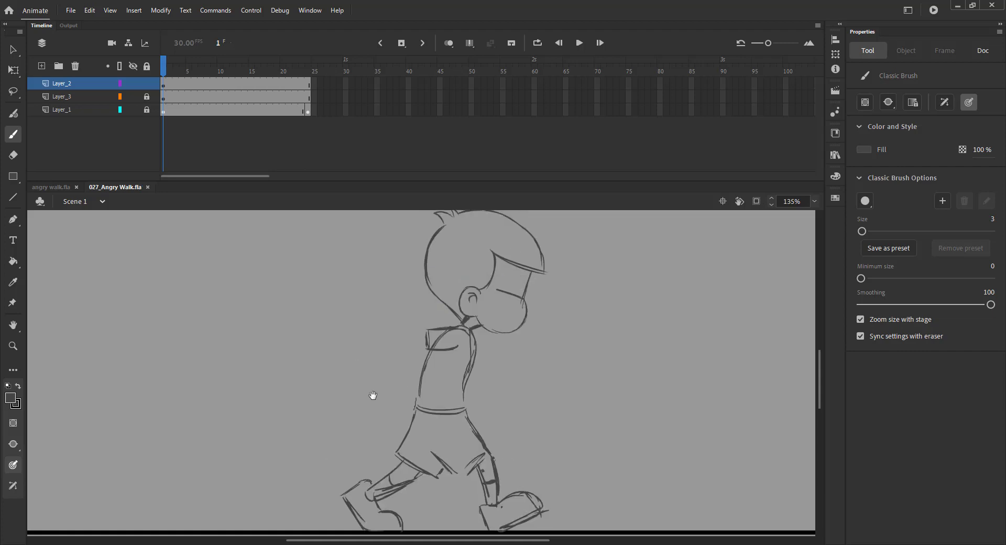
pyautogui.moveTo(473, 330); pyautogui.dragTo(481, 348)
pyautogui.moveTo(476, 369); pyautogui.dragTo(531, 371)
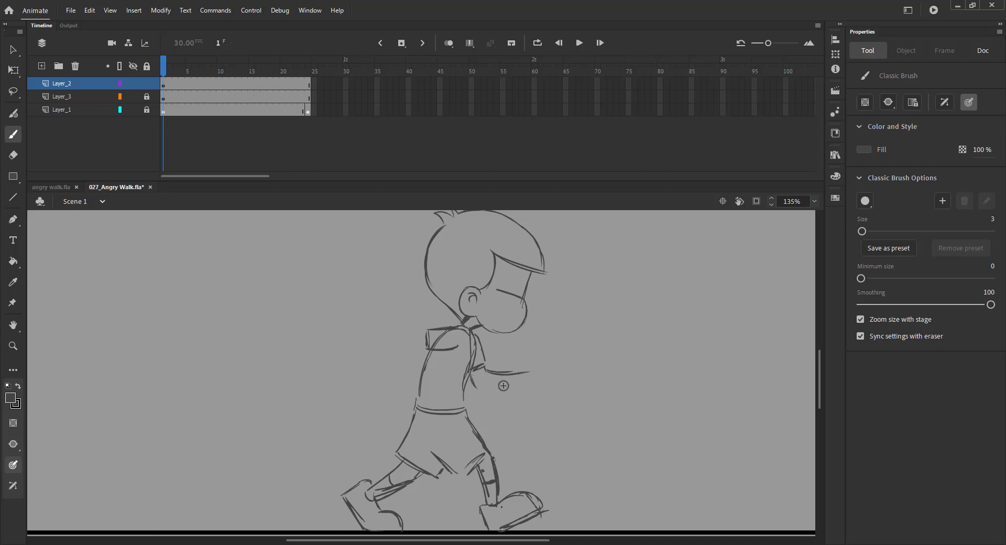
pyautogui.moveTo(474, 390); pyautogui.dragTo(525, 384)
pyautogui.hotkey('ctrl', 's')
# Sketch the rear arm bent behind the torso with its hand, and add a fist to the front arm
pyautogui.moveTo(431, 329)
pyautogui.mouseDown()
pyautogui.moveTo(410, 331)
pyautogui.moveTo(418, 334)
pyautogui.moveTo(392, 373)
pyautogui.moveTo(406, 335)
pyautogui.mouseUp()
pyautogui.moveTo(401, 345); pyautogui.dragTo(391, 379)
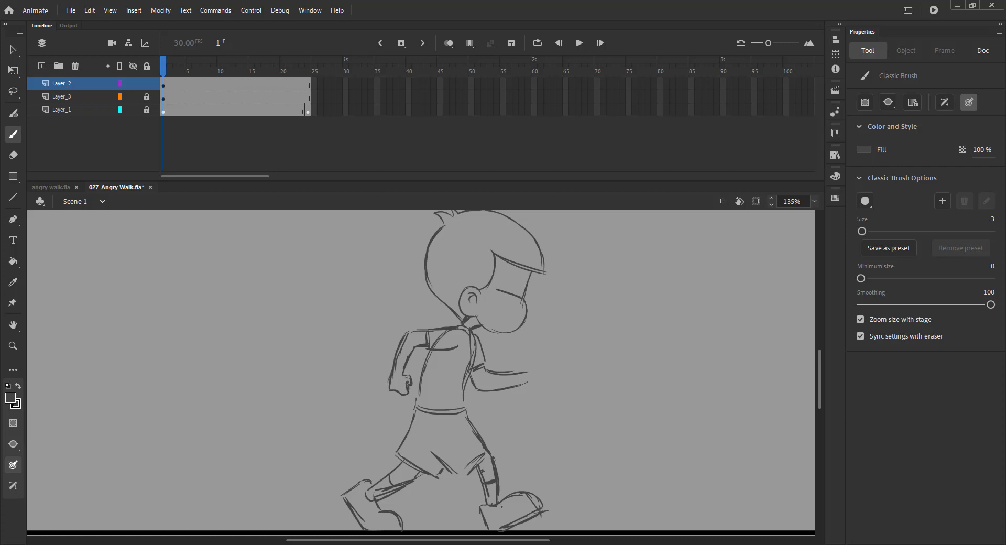
pyautogui.hotkey('ctrl', 's')
pyautogui.moveTo(543, 360); pyautogui.dragTo(541, 378)
pyautogui.hotkey('ctrl', 's')
# Enlarge the head sketch slightly with Scale and Rotate, nudge it forward over the neck, and save
pyautogui.hotkey('ctrl', '2')
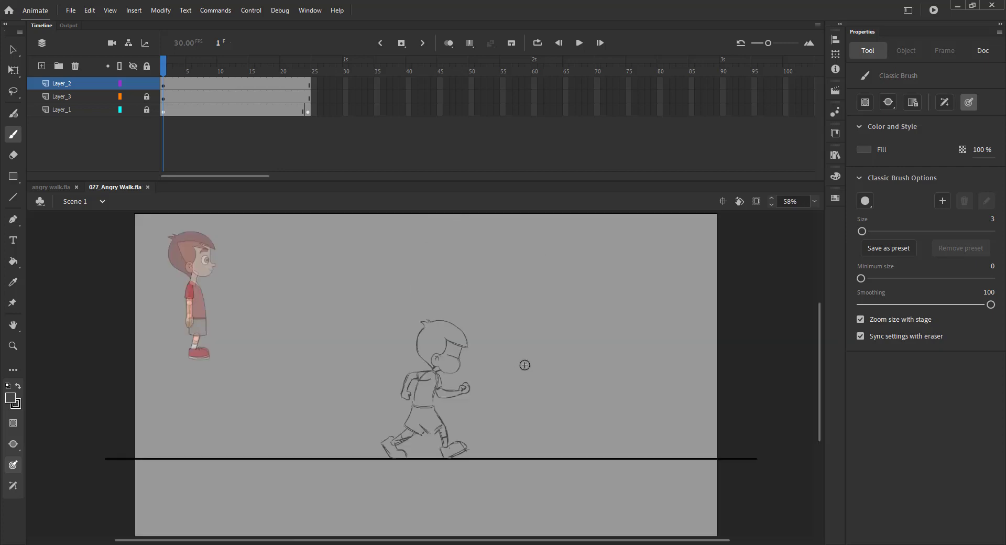
pyautogui.press('v')
pyautogui.click(448, 340)
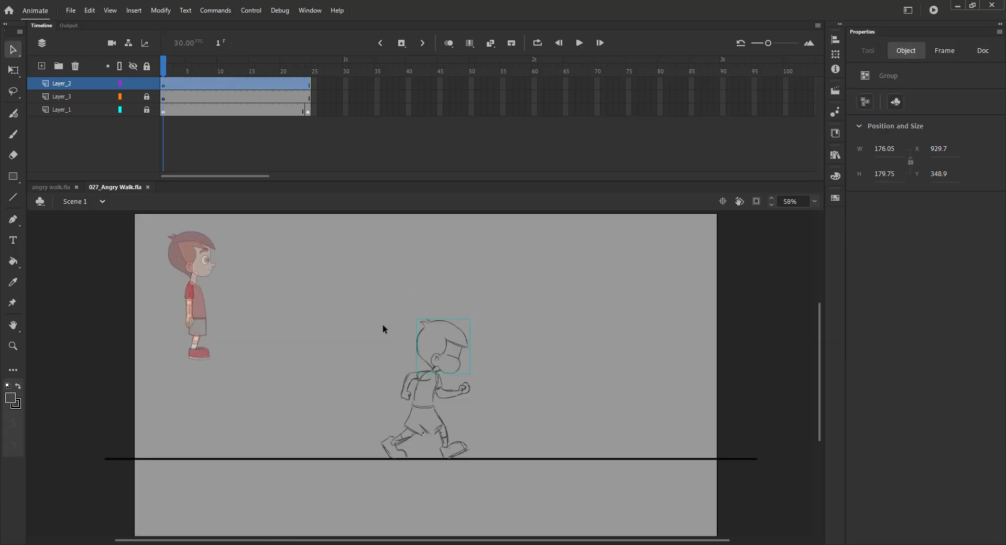
pyautogui.hotkey('ctrl', 'alt', 's')
pyautogui.press('Right')
pyautogui.press('Right')
pyautogui.press('Right')
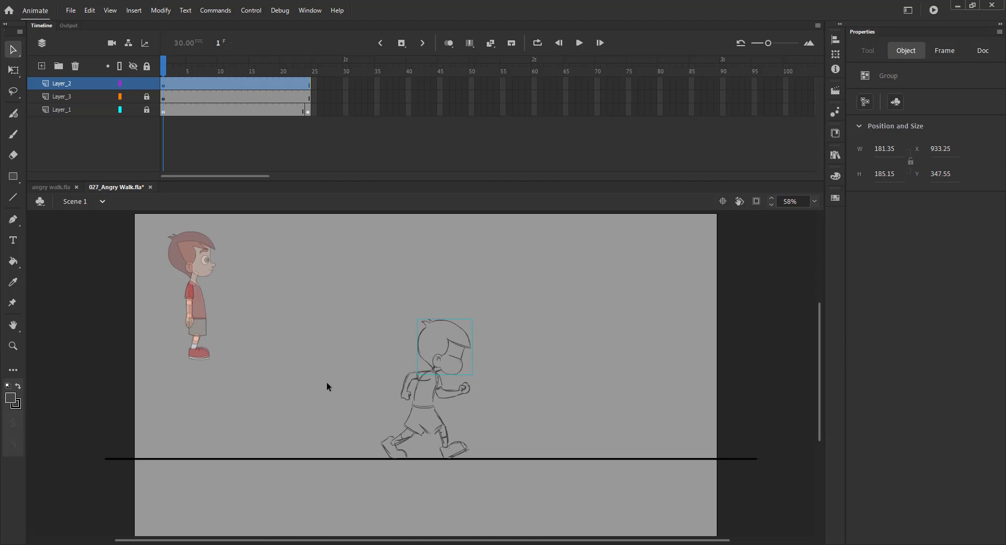
pyautogui.hotkey('ctrl', 'alt', 's')
pyautogui.press('Return')
pyautogui.click(369, 378)
pyautogui.hotkey('ctrl', 's')
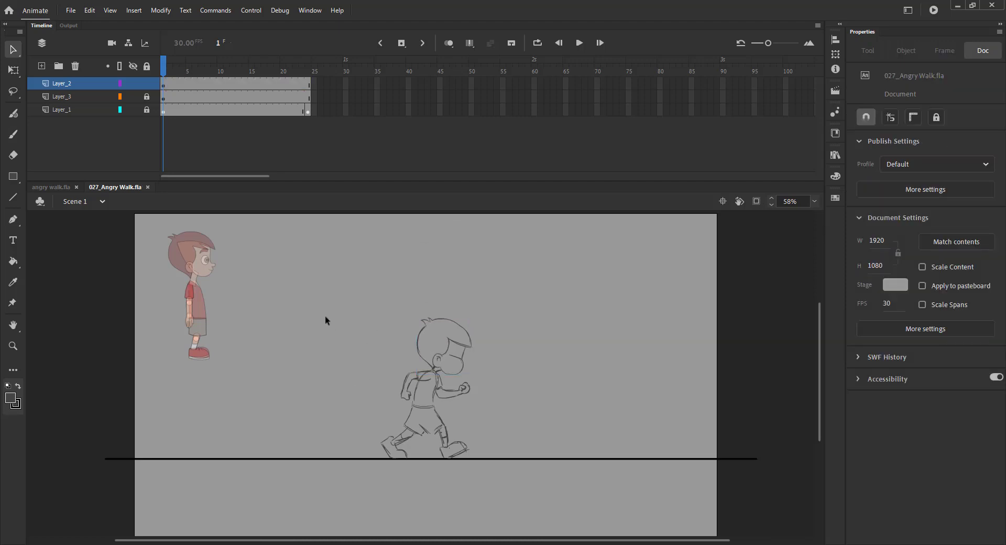
# Lasso the rear arm and hand of the sketch and delete them
pyautogui.press('z')
pyautogui.moveTo(319, 313); pyautogui.dragTo(528, 495)
pyautogui.moveTo(386, 347); pyautogui.dragTo(402, 367)
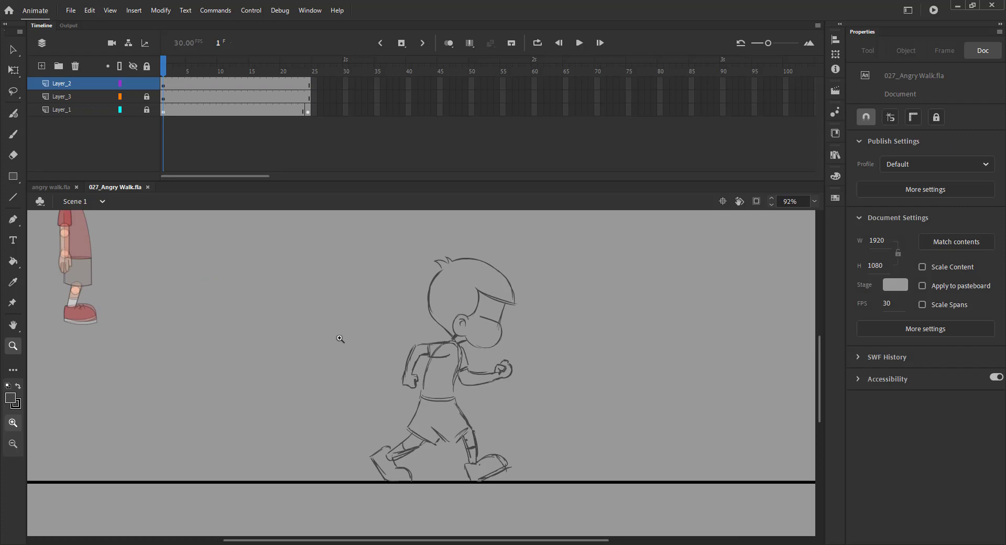
pyautogui.press('l')
pyautogui.moveTo(424, 365); pyautogui.dragTo(415, 390)
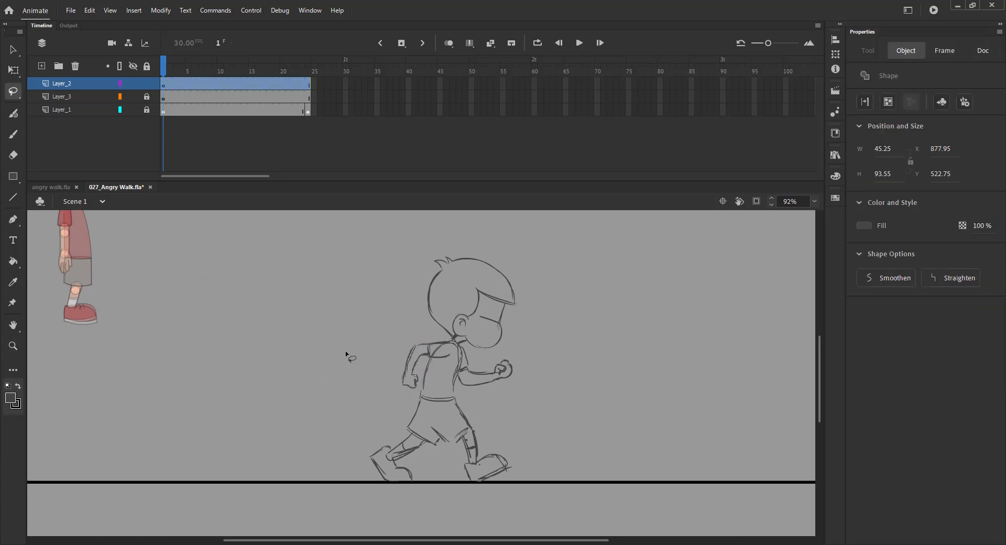
pyautogui.press('Delete')
# Redraw the rear sleeve, bent arm and fist farther behind the torso with the brush, and save
pyautogui.press('b')
pyautogui.hotkey('ctrl', 's')
pyautogui.moveTo(429, 344); pyautogui.dragTo(409, 345)
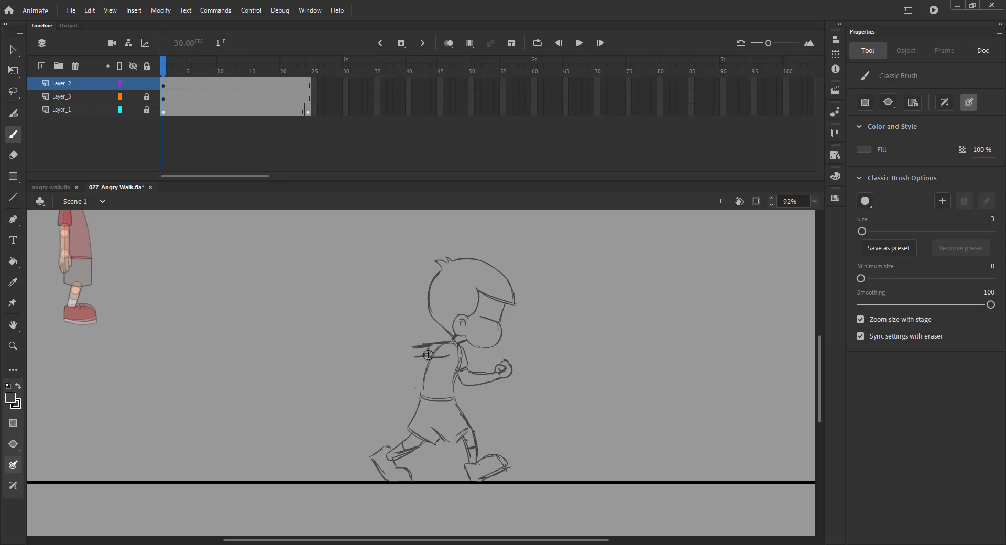
pyautogui.hotkey('ctrl', 's')
pyautogui.moveTo(412, 347); pyautogui.dragTo(397, 376)
pyautogui.moveTo(429, 359); pyautogui.dragTo(442, 362)
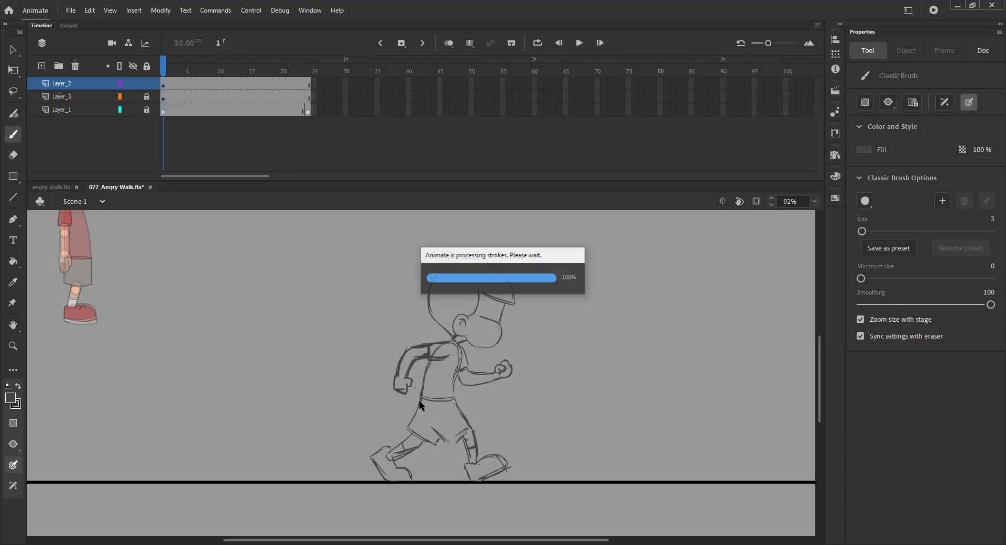
pyautogui.hotkey('ctrl', '2')
pyautogui.hotkey('ctrl', 's')
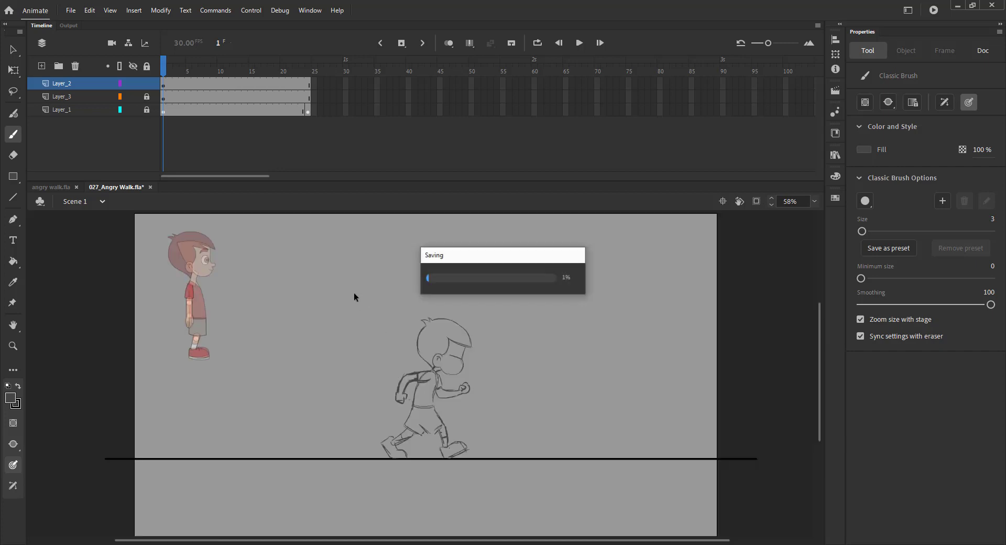
# Insert a blank keyframe at frame 13 of Layer_2
pyautogui.press('v')
pyautogui.moveTo(166, 69); pyautogui.dragTo(237, 82)
pyautogui.click(238, 83)
pyautogui.press('F7')
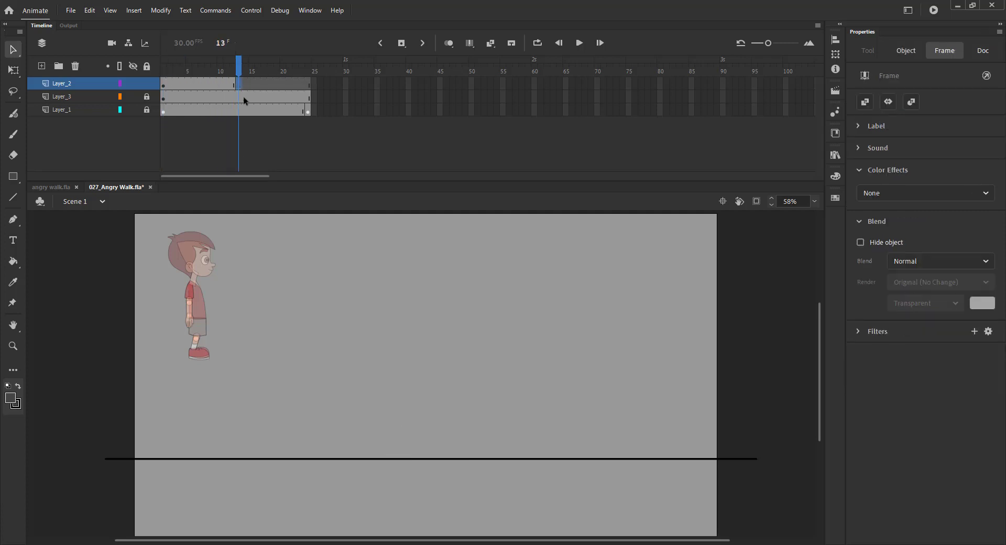
# Copy the head group from the first pose, paste it in place at frame 13, and save
pyautogui.press(',')
pyautogui.press(',')
pyautogui.click(361, 294)
pyautogui.click(448, 351)
pyautogui.click(238, 84)
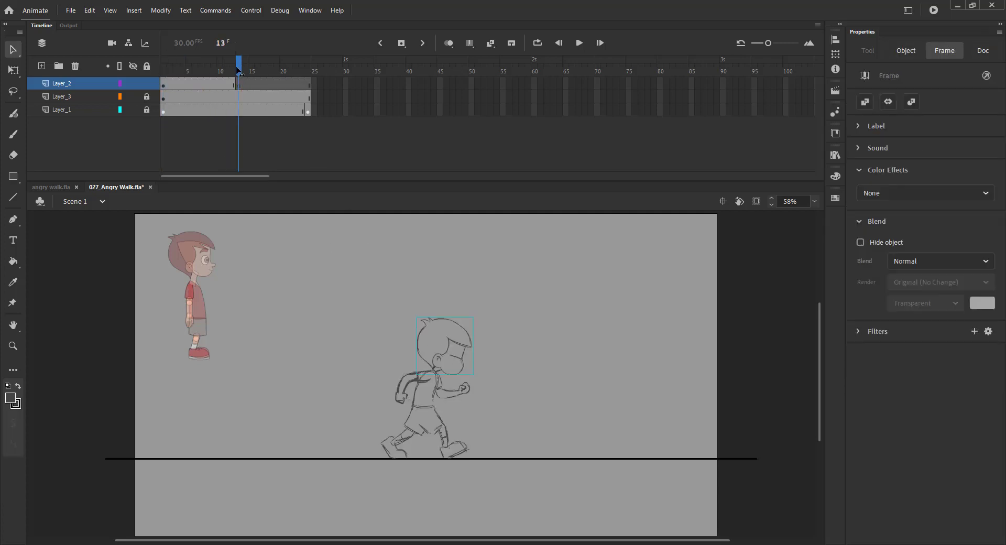
pyautogui.hotkey('ctrl', 'shift', 'v')
pyautogui.hotkey('ctrl', 's')
# Return to the first pose with onion skinning off and erase its rough neck lines below the ear and jaw
pyautogui.press('z')
pyautogui.moveTo(389, 355); pyautogui.dragTo(486, 443)
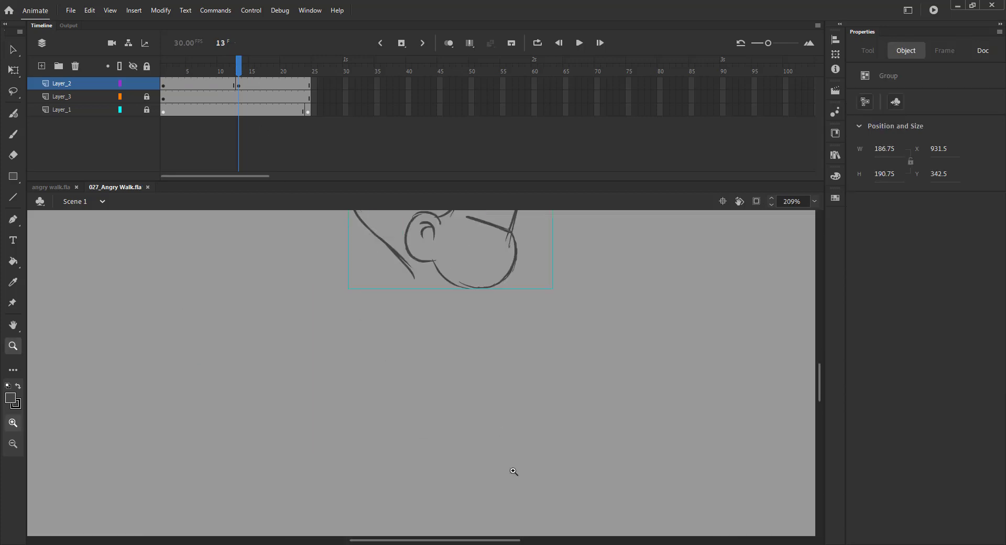
pyautogui.click(448, 43)
pyautogui.press('b')
pyautogui.press(',')
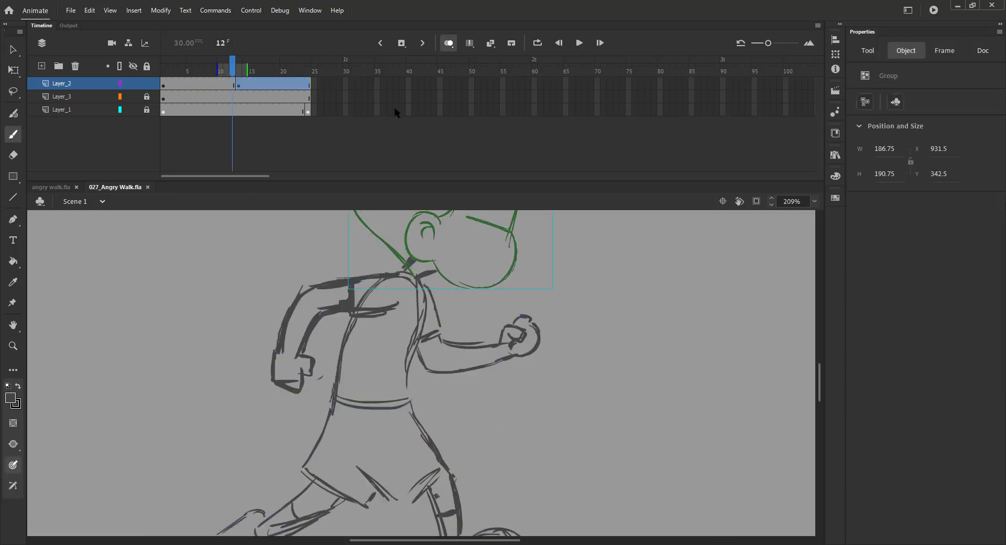
pyautogui.hotkey('alt', 'shift', 'o')
pyautogui.press('v')
pyautogui.click(284, 245)
pyautogui.press('e')
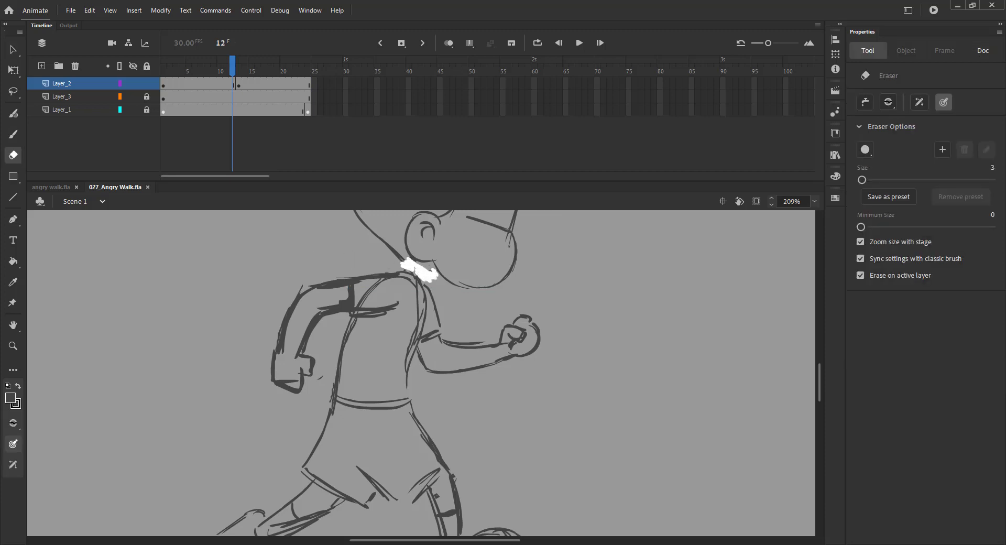
pyautogui.moveTo(436, 274); pyautogui.dragTo(432, 272)
# Redraw the first pose's neck and front torso line with the brush, add a curve at the hip, and save
pyautogui.press('b')
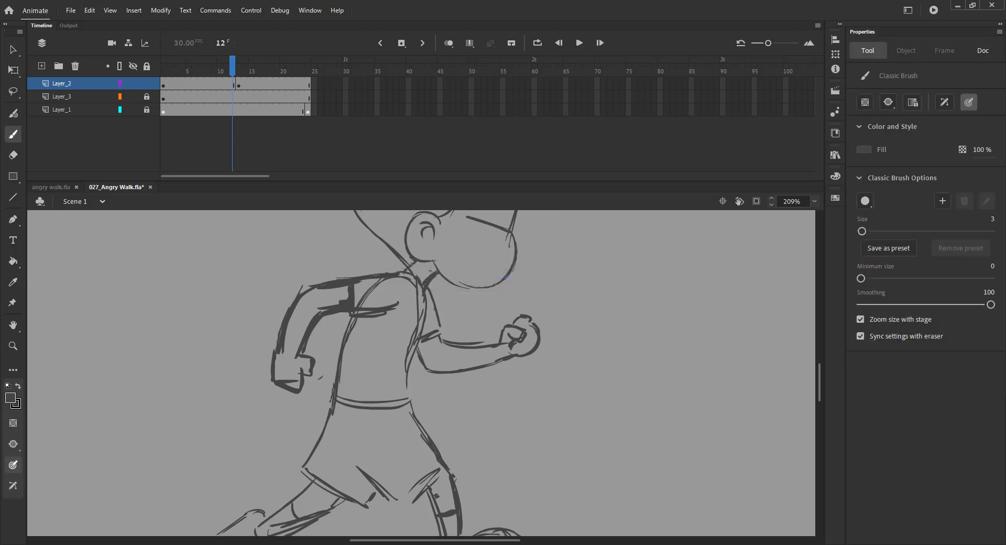
pyautogui.moveTo(426, 302)
pyautogui.mouseDown()
pyautogui.moveTo(410, 365)
pyautogui.moveTo(414, 422)
pyautogui.mouseUp()
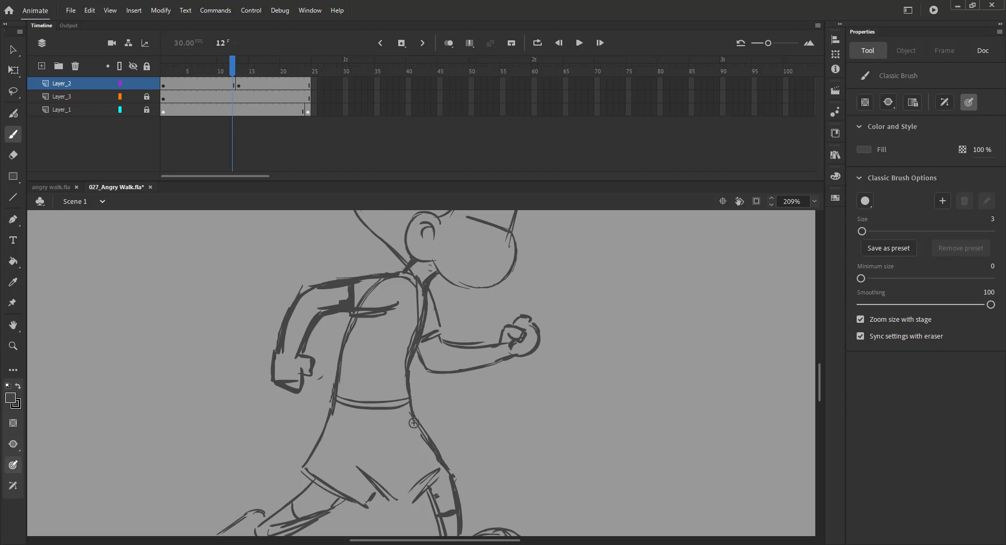
pyautogui.moveTo(379, 286)
pyautogui.mouseDown()
pyautogui.moveTo(362, 303)
pyautogui.moveTo(334, 401)
pyautogui.moveTo(369, 448)
pyautogui.moveTo(379, 443)
pyautogui.mouseUp()
pyautogui.hotkey('ctrl', '-')
pyautogui.hotkey('ctrl', 's')
# Turn on onion skinning at frame 13 and trace the front and back of the neck under the head
pyautogui.click(240, 70)
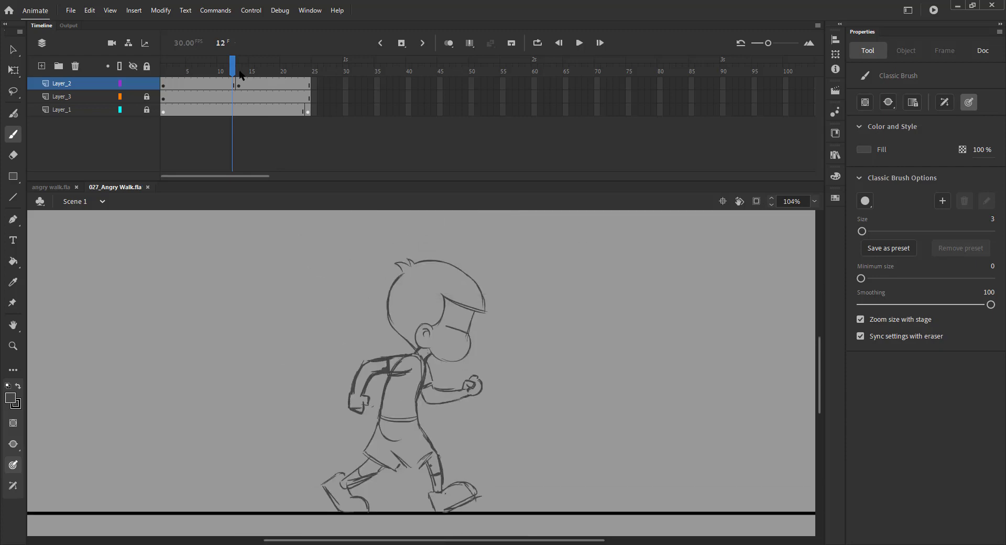
pyautogui.click(448, 43)
pyautogui.press('z')
pyautogui.moveTo(388, 324); pyautogui.dragTo(443, 384)
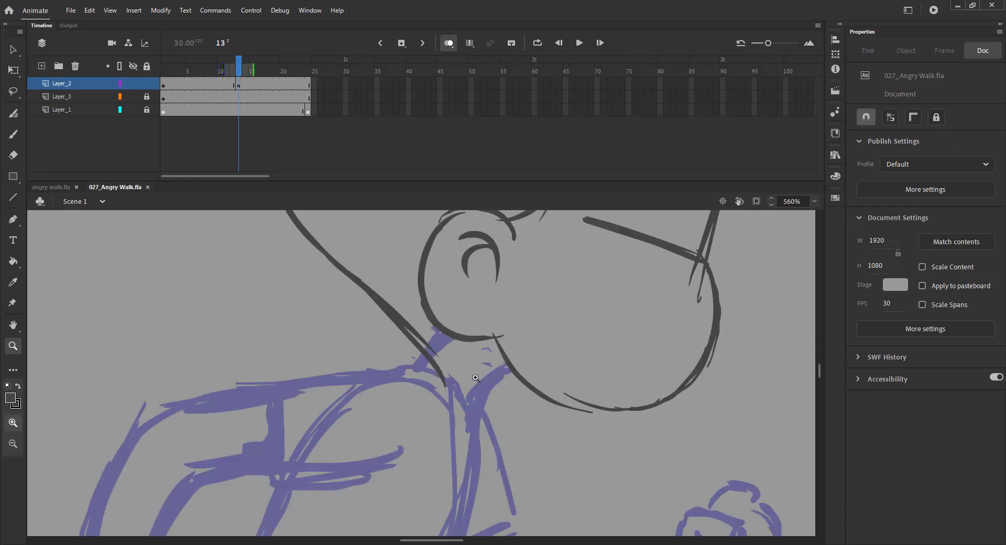
pyautogui.press('b')
pyautogui.moveTo(443, 335); pyautogui.dragTo(412, 374)
pyautogui.moveTo(512, 373)
pyautogui.mouseDown()
pyautogui.moveTo(473, 412)
pyautogui.moveTo(496, 305)
pyautogui.mouseUp()
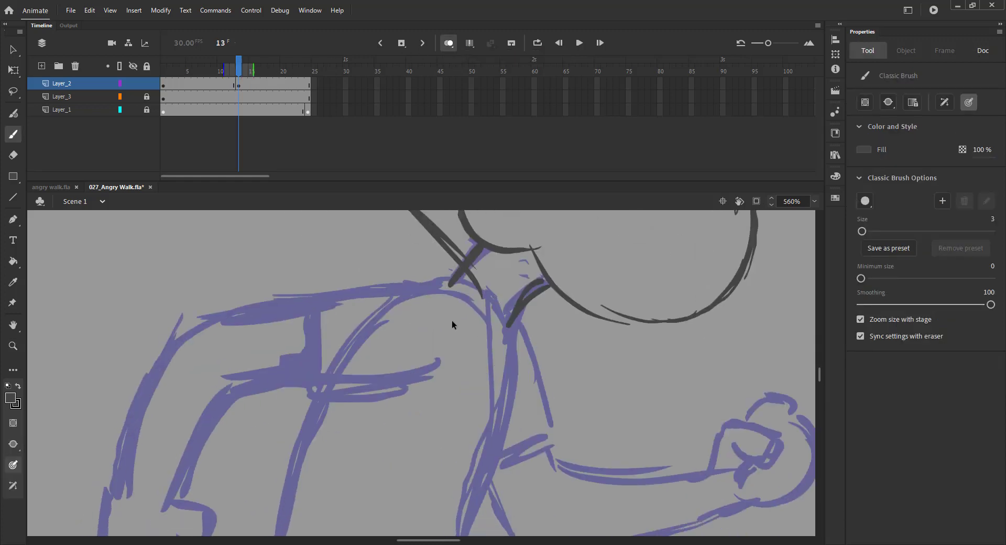
# Trace the curved back and chest of the torso at frame 13 down to the waist, and save
pyautogui.hotkey('ctrl', '-')
pyautogui.moveTo(443, 357)
pyautogui.mouseDown()
pyautogui.moveTo(478, 278)
pyautogui.moveTo(501, 278)
pyautogui.moveTo(480, 409)
pyautogui.mouseUp()
pyautogui.hotkey('ctrl', 's')
pyautogui.moveTo(462, 251)
pyautogui.mouseDown()
pyautogui.moveTo(404, 324)
pyautogui.moveTo(384, 421)
pyautogui.mouseUp()
pyautogui.scroll(-2, 409, 366)
pyautogui.hotkey('ctrl', 's')
pyautogui.scroll(-2, 448, 334)
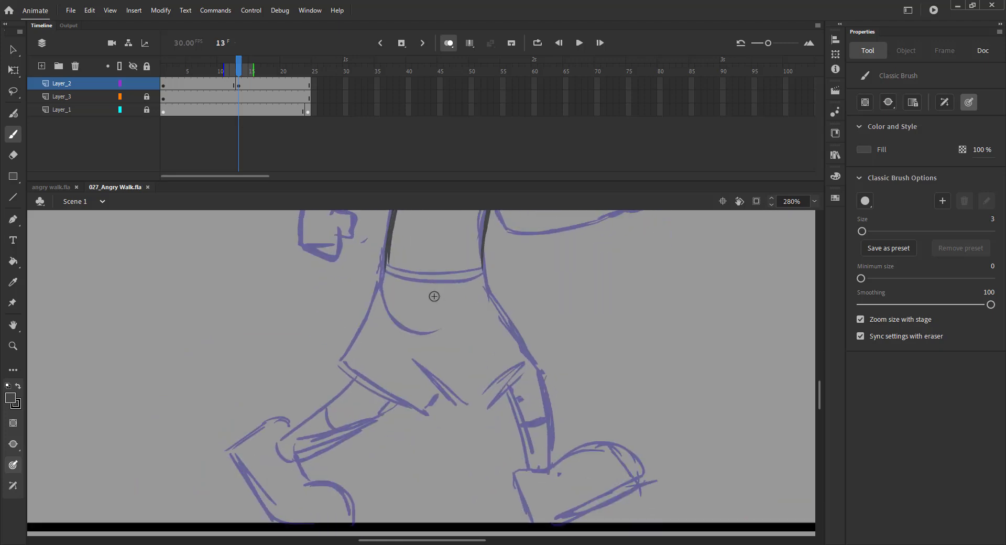
# Draw both legs of the shorts at frame 13 over the onion skin, with the near rear leg overlapping, and save
pyautogui.moveTo(386, 250); pyautogui.dragTo(345, 359)
pyautogui.moveTo(441, 365)
pyautogui.mouseDown()
pyautogui.moveTo(463, 334)
pyautogui.moveTo(417, 410)
pyautogui.mouseUp()
pyautogui.hotkey('ctrl', 'z')
pyautogui.hotkey('ctrl', 'z')
pyautogui.moveTo(344, 359); pyautogui.dragTo(419, 408)
pyautogui.hotkey('ctrl', 's')
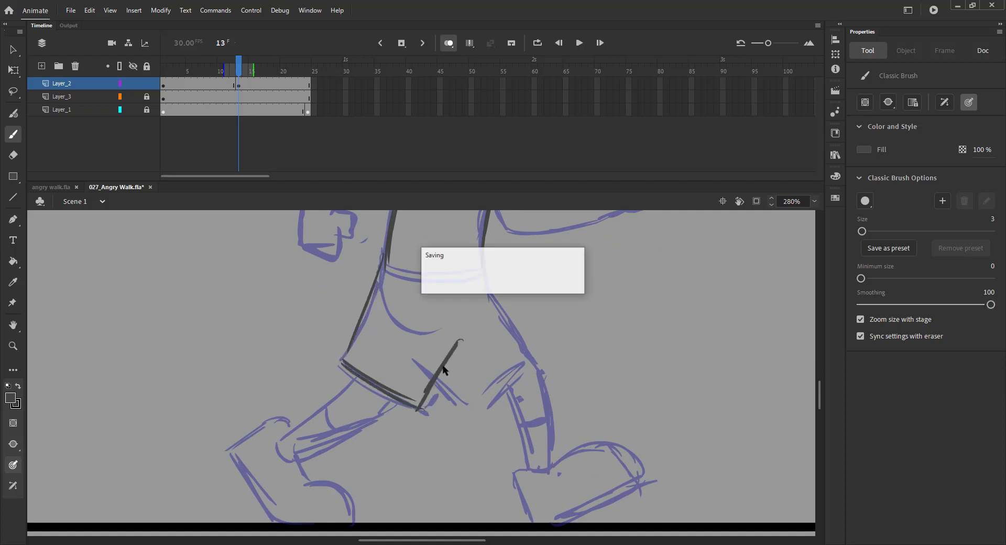
pyautogui.moveTo(481, 269)
pyautogui.mouseDown()
pyautogui.moveTo(411, 271)
pyautogui.moveTo(479, 271)
pyautogui.moveTo(534, 347)
pyautogui.moveTo(485, 394)
pyautogui.mouseUp()
pyautogui.moveTo(525, 361)
pyautogui.mouseDown()
pyautogui.moveTo(475, 410)
pyautogui.moveTo(436, 379)
pyautogui.moveTo(442, 310)
pyautogui.mouseUp()
pyautogui.hotkey('ctrl', 's')
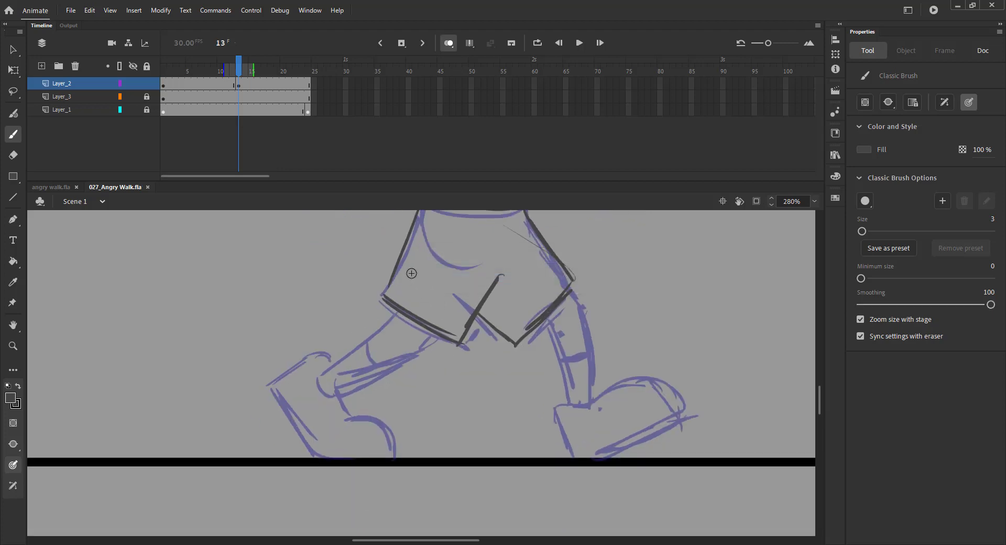
# Trace the front leg below the shorts at frame 13, including the line of the sock top
pyautogui.moveTo(568, 289); pyautogui.dragTo(591, 368)
pyautogui.moveTo(581, 303); pyautogui.dragTo(587, 391)
pyautogui.moveTo(591, 352); pyautogui.dragTo(592, 411)
pyautogui.moveTo(545, 319); pyautogui.dragTo(570, 406)
pyautogui.moveTo(586, 356)
pyautogui.mouseDown()
pyautogui.moveTo(557, 362)
pyautogui.moveTo(515, 249)
pyautogui.moveTo(525, 286)
pyautogui.mouseUp()
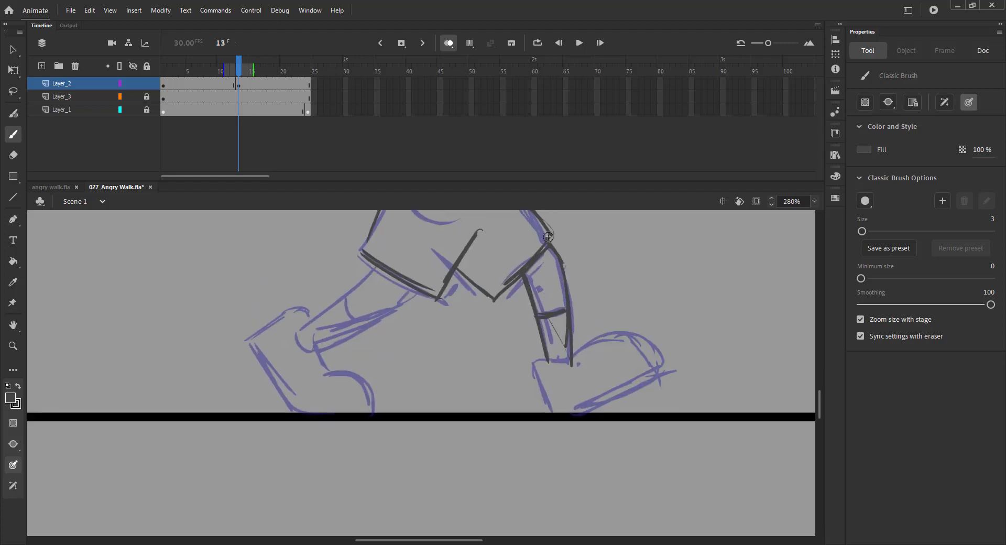
# Draw the front shoe at frame 13 with its ankle opening, heel on the ground line and raised toe
pyautogui.moveTo(517, 331)
pyautogui.mouseDown()
pyautogui.moveTo(493, 307)
pyautogui.moveTo(526, 332)
pyautogui.mouseUp()
pyautogui.moveTo(543, 335); pyautogui.dragTo(508, 345)
pyautogui.moveTo(508, 343); pyautogui.dragTo(532, 397)
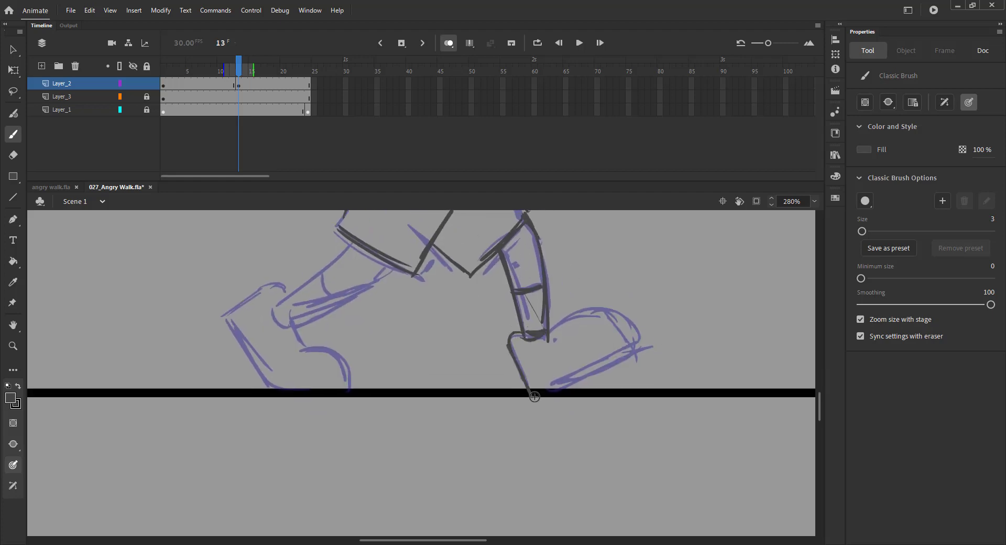
pyautogui.moveTo(547, 333)
pyautogui.mouseDown()
pyautogui.moveTo(563, 311)
pyautogui.moveTo(605, 297)
pyautogui.mouseUp()
pyautogui.moveTo(641, 345); pyautogui.dragTo(556, 388)
# Sketch the waistline, rear leg with its sock line, and the rear shoe pushing off its toe at frame 13
pyautogui.moveTo(439, 302); pyautogui.dragTo(594, 388)
pyautogui.moveTo(509, 326); pyautogui.dragTo(427, 391)
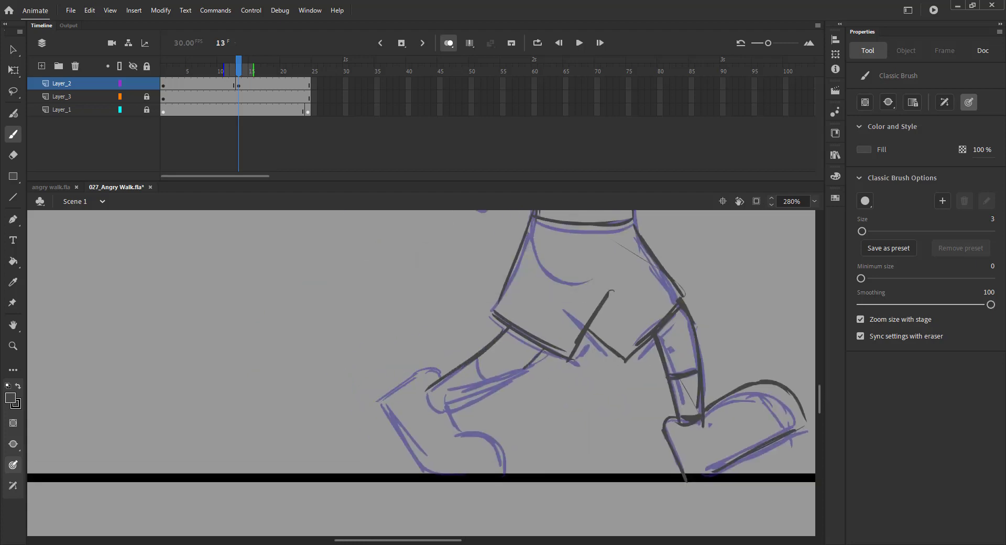
pyautogui.moveTo(544, 350); pyautogui.dragTo(444, 413)
pyautogui.moveTo(467, 363)
pyautogui.mouseDown()
pyautogui.moveTo(485, 394)
pyautogui.moveTo(441, 410)
pyautogui.moveTo(373, 402)
pyautogui.moveTo(423, 478)
pyautogui.mouseUp()
pyautogui.moveTo(370, 402); pyautogui.dragTo(418, 474)
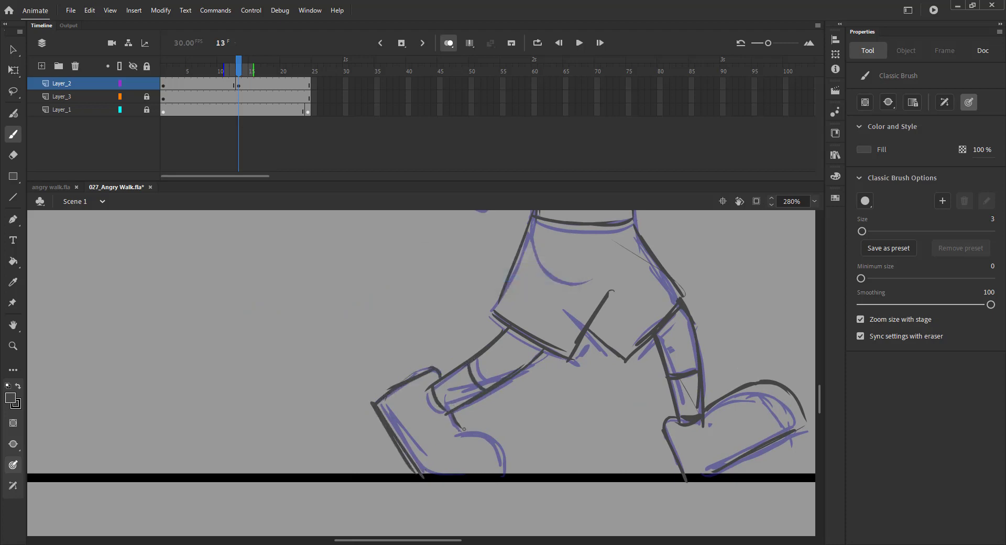
pyautogui.moveTo(463, 428)
pyautogui.mouseDown()
pyautogui.moveTo(487, 436)
pyautogui.moveTo(505, 479)
pyautogui.mouseUp()
# Draw the front sleeve, bent arm and raised fist at frame 13, with the upper arm overlapping the torso, and save
pyautogui.scroll(8, 467, 424)
pyautogui.hscroll(2, 467, 423)
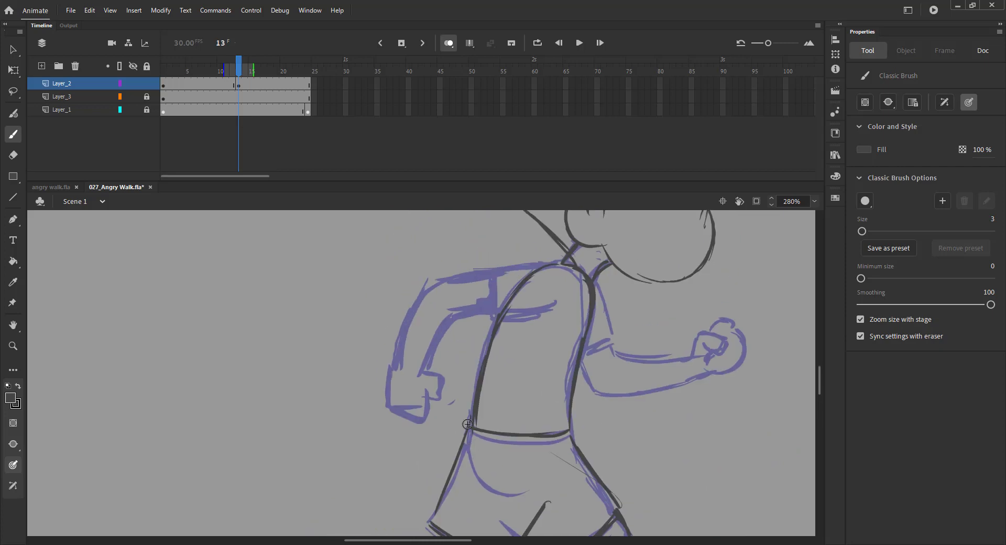
pyautogui.moveTo(591, 283); pyautogui.dragTo(612, 343)
pyautogui.moveTo(555, 311)
pyautogui.mouseDown()
pyautogui.moveTo(580, 357)
pyautogui.moveTo(534, 385)
pyautogui.moveTo(481, 365)
pyautogui.moveTo(548, 365)
pyautogui.mouseUp()
pyautogui.moveTo(424, 370)
pyautogui.mouseDown()
pyautogui.moveTo(437, 403)
pyautogui.moveTo(511, 401)
pyautogui.moveTo(550, 383)
pyautogui.mouseUp()
pyautogui.moveTo(534, 369)
pyautogui.mouseDown()
pyautogui.moveTo(542, 343)
pyautogui.moveTo(584, 365)
pyautogui.moveTo(474, 411)
pyautogui.mouseUp()
pyautogui.moveTo(596, 370); pyautogui.dragTo(495, 404)
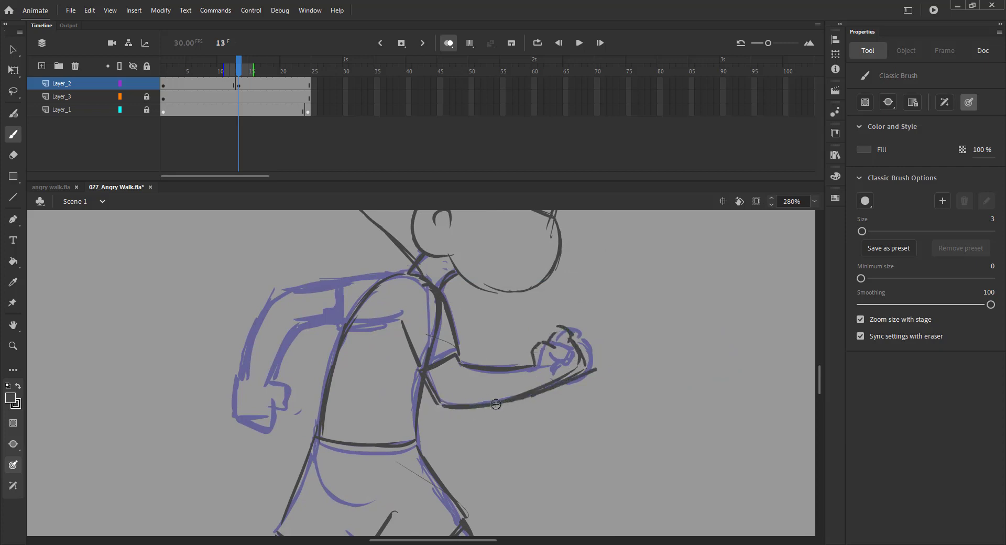
pyautogui.hotkey('ctrl', 's')
pyautogui.hotkey('ctrl', 'z')
pyautogui.moveTo(585, 368); pyautogui.dragTo(511, 401)
pyautogui.moveTo(431, 398); pyautogui.dragTo(453, 407)
pyautogui.hotkey('ctrl', 's')
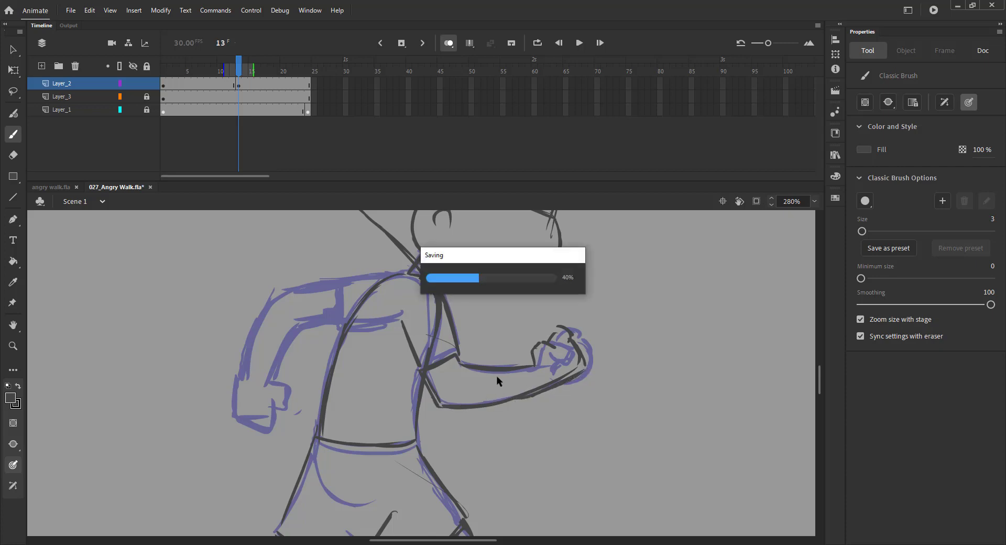
# Draw the rear shoulder, sleeve, bent arm and fist behind the torso at frame 13, and save
pyautogui.hotkey('ctrl', 's')
pyautogui.moveTo(494, 328); pyautogui.dragTo(603, 331)
pyautogui.moveTo(516, 275); pyautogui.dragTo(430, 279)
pyautogui.moveTo(448, 286); pyautogui.dragTo(448, 325)
pyautogui.moveTo(455, 282)
pyautogui.mouseDown()
pyautogui.moveTo(390, 293)
pyautogui.moveTo(350, 383)
pyautogui.mouseUp()
pyautogui.moveTo(411, 321)
pyautogui.mouseDown()
pyautogui.moveTo(447, 323)
pyautogui.moveTo(412, 329)
pyautogui.moveTo(384, 373)
pyautogui.moveTo(395, 408)
pyautogui.moveTo(370, 387)
pyautogui.moveTo(377, 394)
pyautogui.mouseUp()
pyautogui.hotkey('ctrl', 'z')
pyautogui.moveTo(386, 416); pyautogui.dragTo(384, 427)
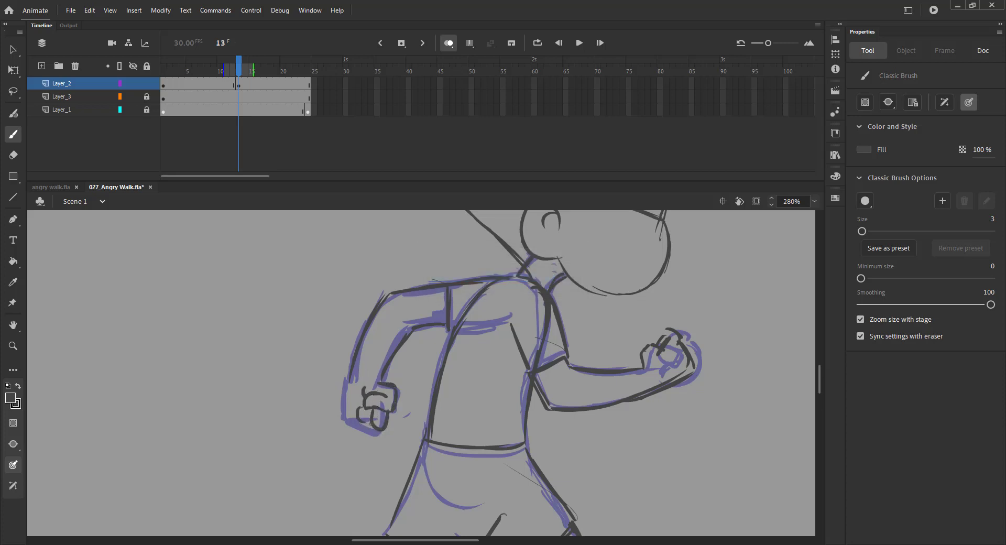
pyautogui.moveTo(366, 405)
pyautogui.mouseDown()
pyautogui.moveTo(348, 415)
pyautogui.moveTo(346, 377)
pyautogui.moveTo(359, 396)
pyautogui.mouseUp()
pyautogui.moveTo(431, 410); pyautogui.dragTo(473, 266)
pyautogui.hotkey('ctrl', '2')
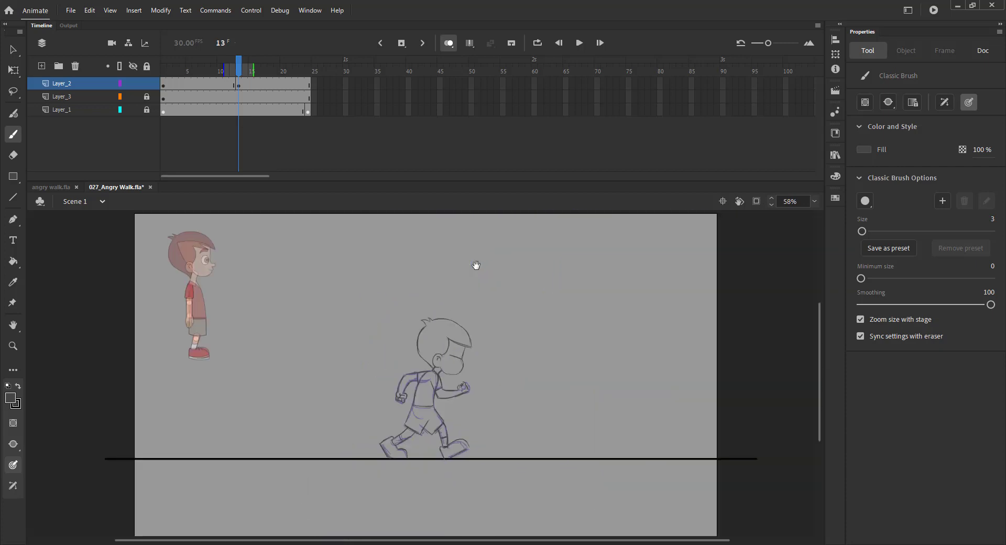
pyautogui.hotkey('ctrl', 's')
# Turn off onion skinning, then scrub and play the timeline to compare the two key poses
pyautogui.press('v')
pyautogui.click(449, 43)
pyautogui.moveTo(238, 70)
pyautogui.mouseDown()
pyautogui.moveTo(213, 74)
pyautogui.moveTo(243, 76)
pyautogui.mouseUp()
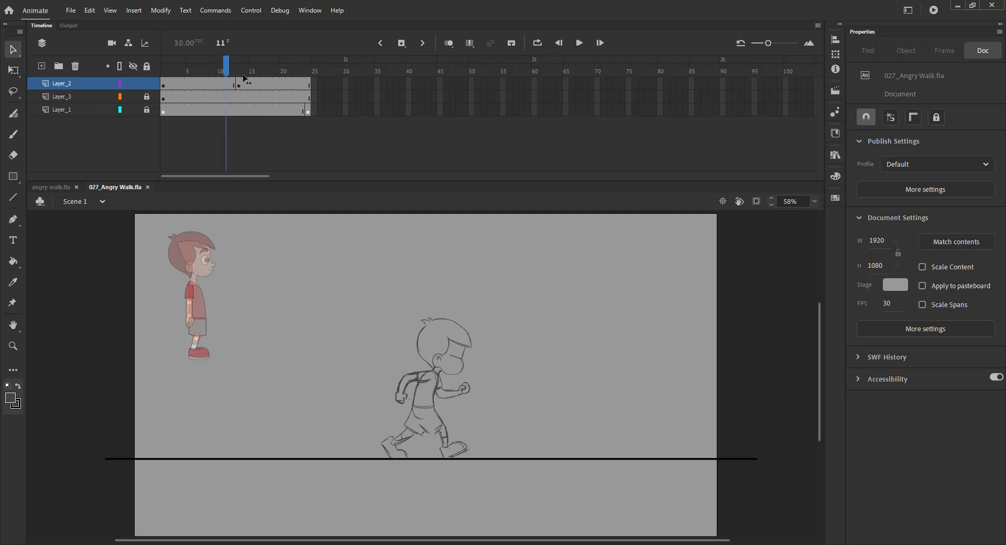
pyautogui.press('Return')
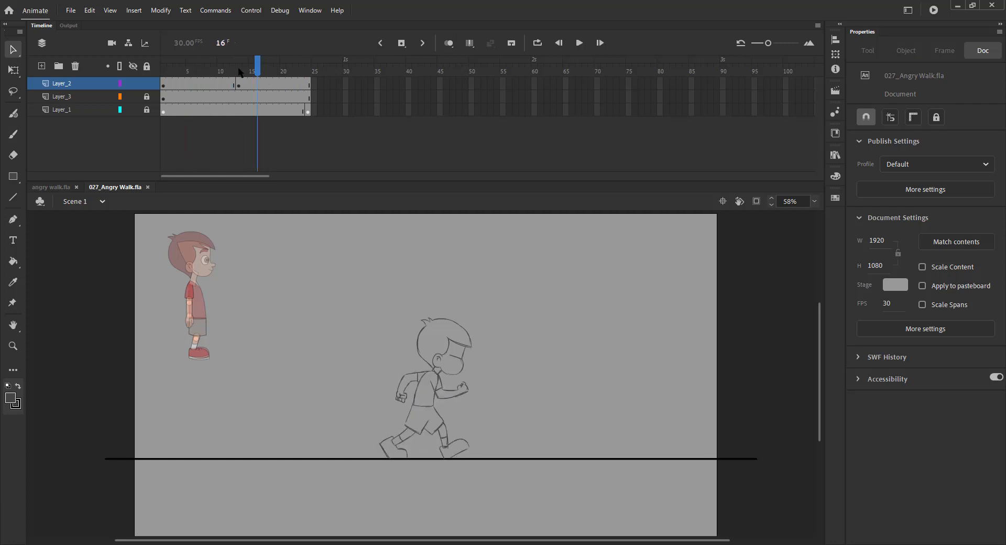
# Insert a blank keyframe at frame 3 of Layer_2 and turn on onion skinning
pyautogui.click(175, 74)
pyautogui.click(176, 87)
pyautogui.press('F7')
pyautogui.click(331, 306)
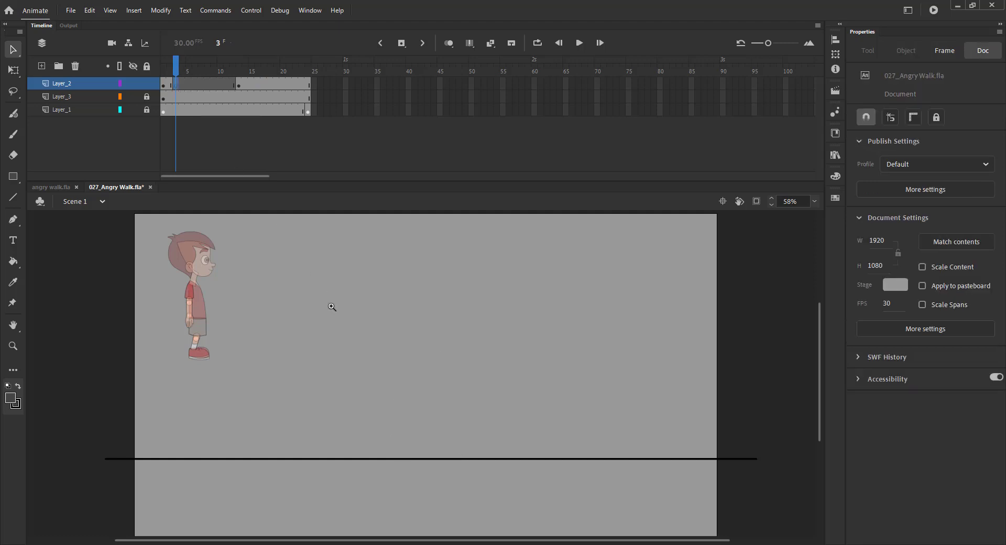
pyautogui.press('z')
pyautogui.moveTo(318, 304); pyautogui.dragTo(589, 520)
pyautogui.moveTo(445, 279); pyautogui.dragTo(489, 392)
pyautogui.click(448, 42)
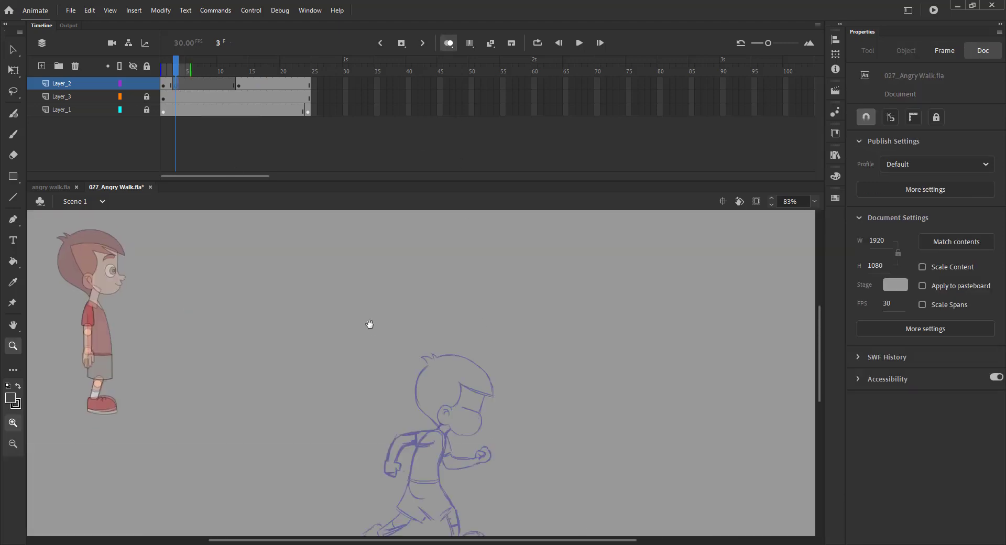
# Copy the head group from frame 2 and paste it in place at frame 3
pyautogui.moveTo(371, 325); pyautogui.dragTo(382, 234)
pyautogui.press('v')
pyautogui.click(474, 303)
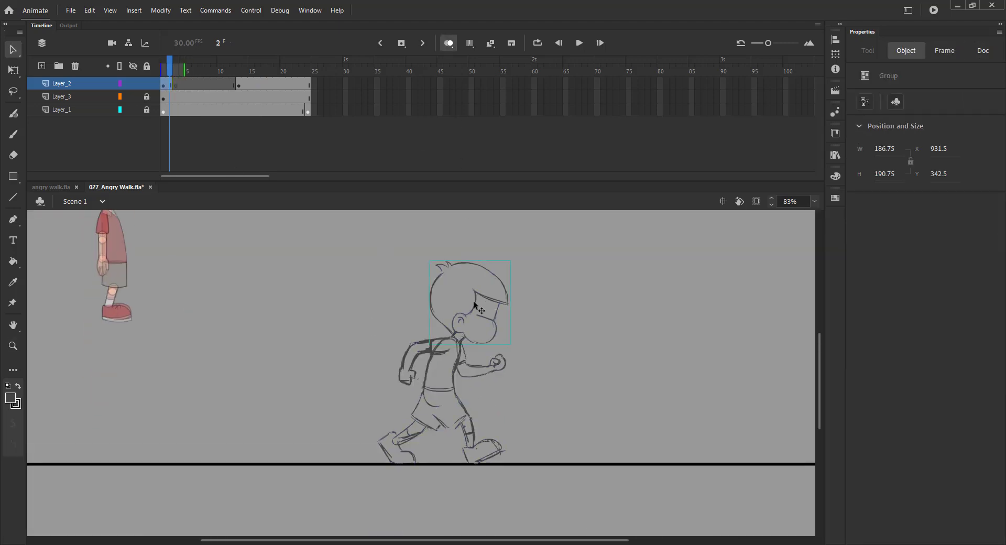
pyautogui.hotkey('ctrl', 'c')
pyautogui.press('.')
pyautogui.hotkey('ctrl', 'shift', 'v')
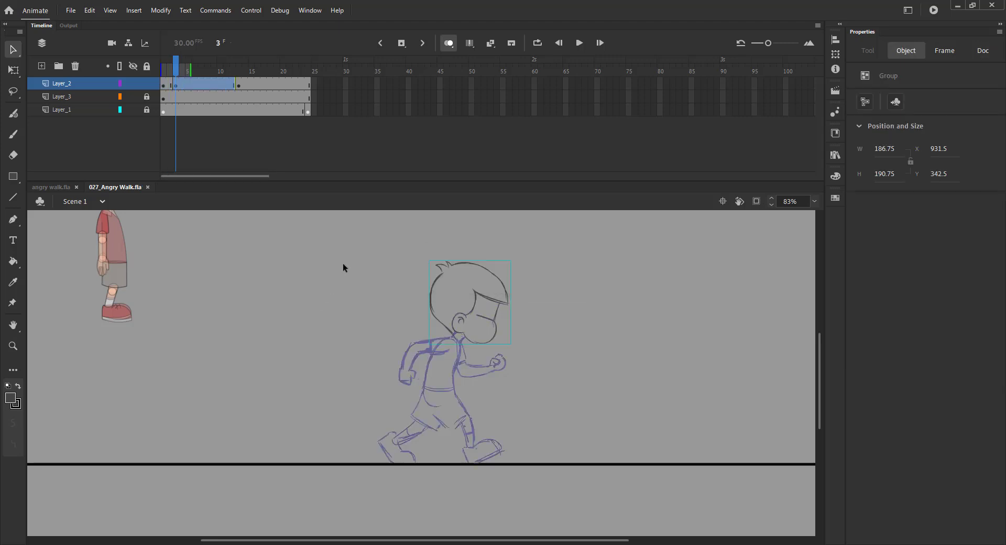
# Nudge the frame 3 head group down and forward to X 938.7, Y 353.3, and save
pyautogui.hotkey('shift', 'Down')
pyautogui.press('Down')
pyautogui.press('Down')
pyautogui.press('Right')
pyautogui.press('Right')
pyautogui.press('Right')
pyautogui.press('Right')
pyautogui.press('Right')
pyautogui.press('Right')
pyautogui.press('Up')
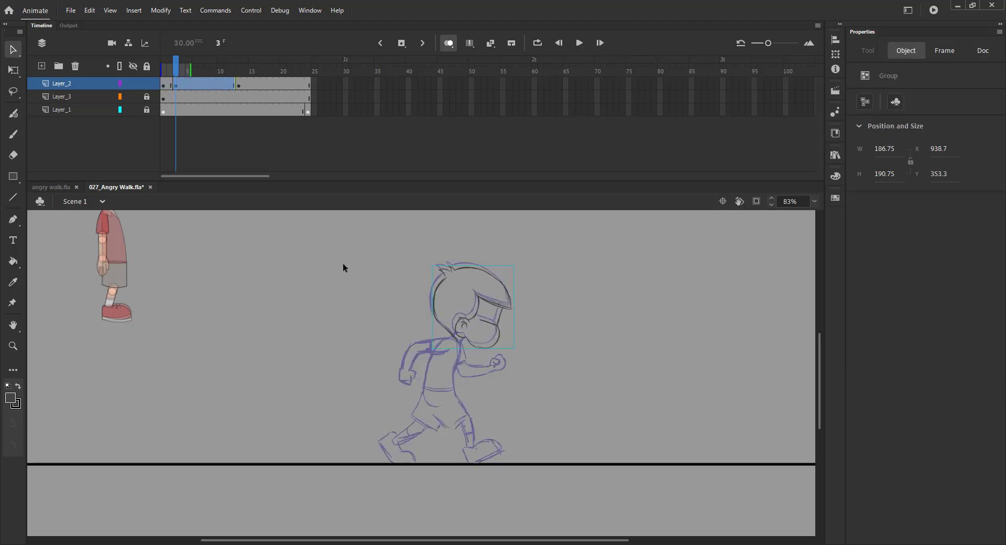
pyautogui.click(399, 304)
pyautogui.hotkey('ctrl', 's')
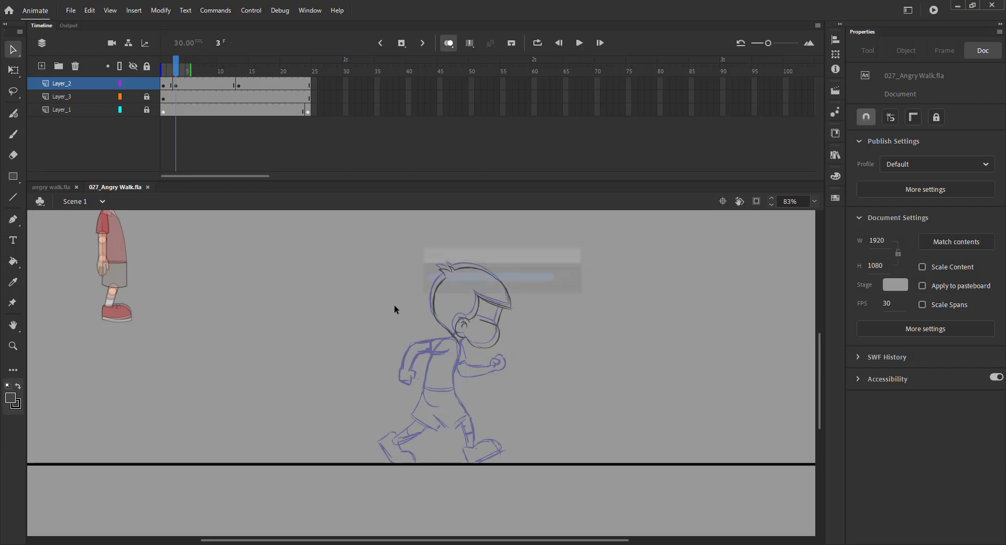
# Sketch the neck and forward-leaning torso at frame 3 with the brush, closing it with a waistline slightly below the previous pose's
pyautogui.press('z')
pyautogui.moveTo(394, 309); pyautogui.dragTo(573, 485)
pyautogui.press('b')
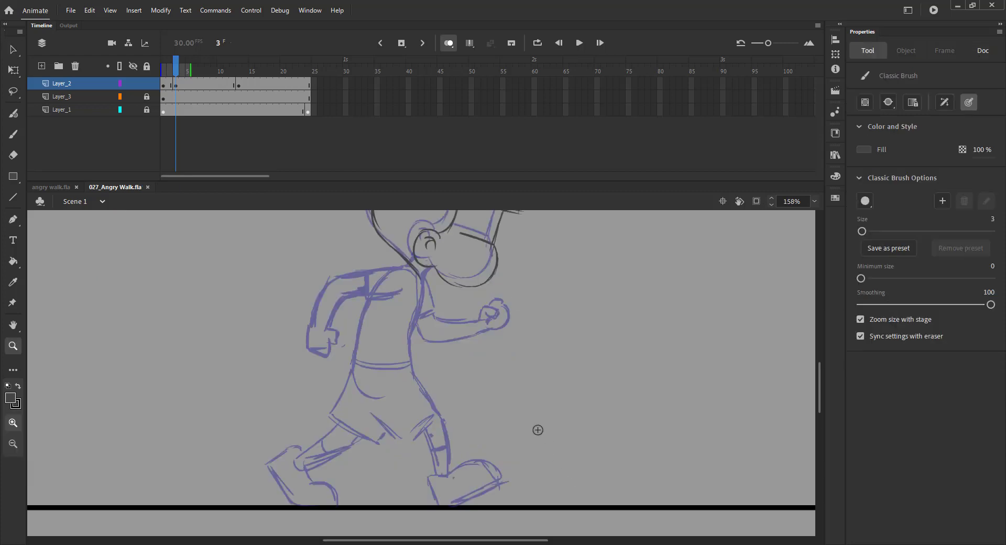
pyautogui.moveTo(423, 270)
pyautogui.mouseDown()
pyautogui.moveTo(432, 304)
pyautogui.moveTo(387, 298)
pyautogui.moveTo(414, 369)
pyautogui.mouseUp()
pyautogui.hotkey('ctrl', 'z')
pyautogui.moveTo(394, 283); pyautogui.dragTo(372, 322)
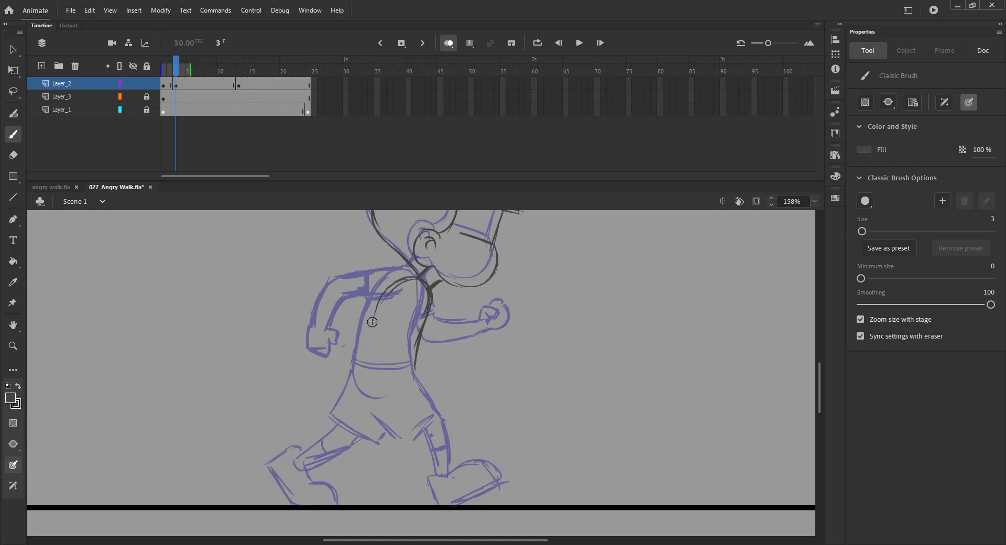
pyautogui.moveTo(398, 285); pyautogui.dragTo(367, 335)
pyautogui.hotkey('ctrl', 'z')
pyautogui.moveTo(406, 276)
pyautogui.mouseDown()
pyautogui.moveTo(377, 304)
pyautogui.moveTo(354, 364)
pyautogui.moveTo(407, 369)
pyautogui.mouseUp()
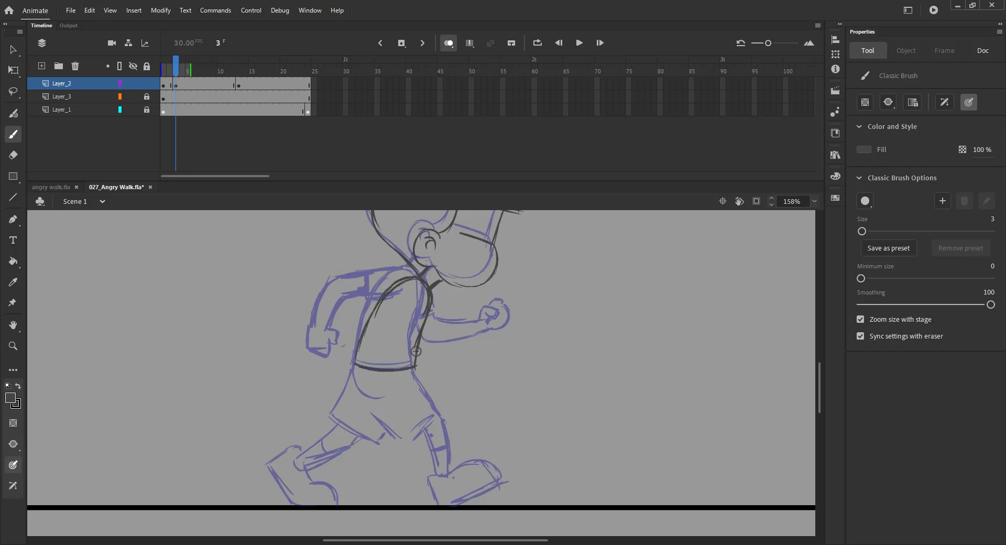
pyautogui.moveTo(432, 283); pyautogui.dragTo(413, 369)
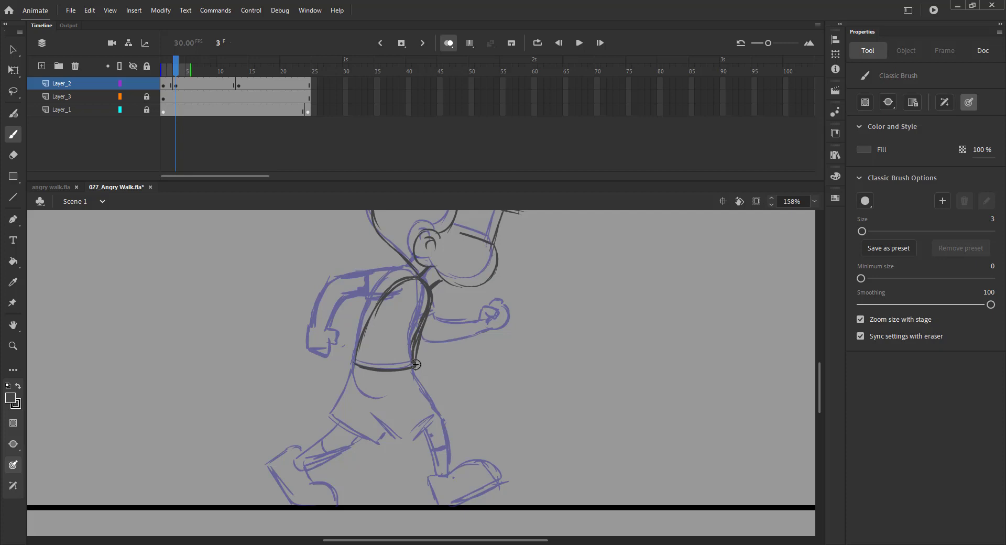
pyautogui.click(180, 80)
pyautogui.moveTo(179, 76); pyautogui.dragTo(177, 77)
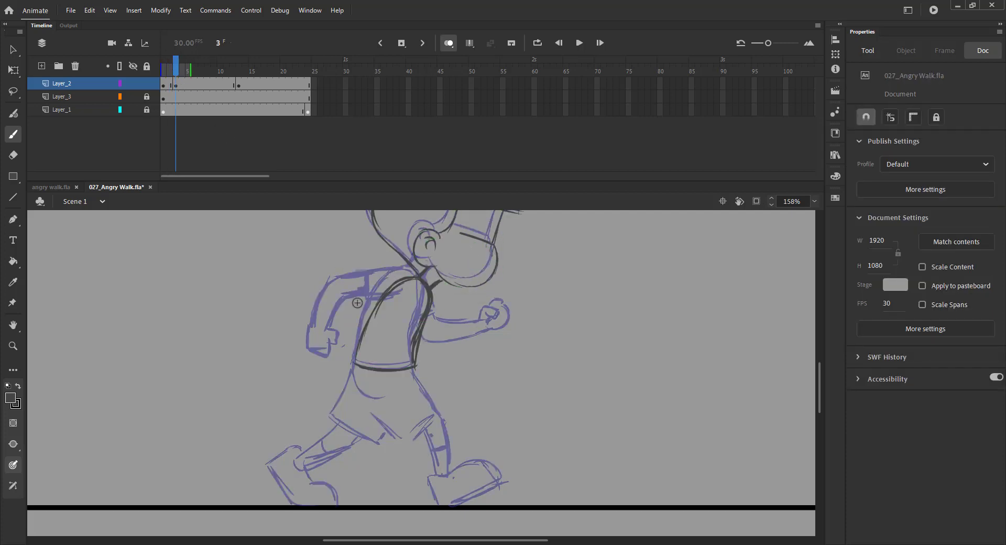
# Sketch the front edge of the shorts and the zigzag front leg hem at frame 3 with the brush
pyautogui.moveTo(432, 402); pyautogui.dragTo(435, 409)
pyautogui.hotkey('ctrl', 'z')
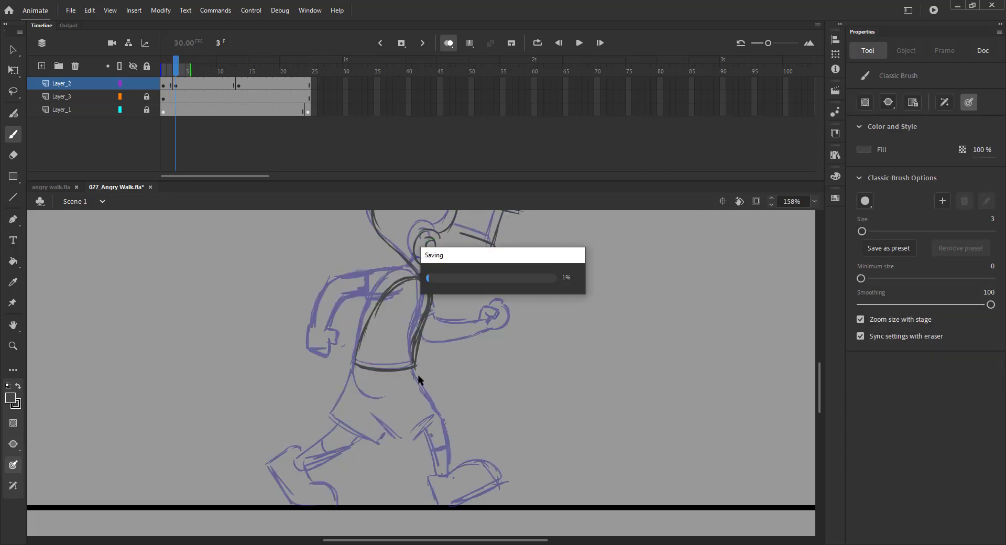
pyautogui.moveTo(433, 414); pyautogui.dragTo(396, 447)
pyautogui.moveTo(426, 392); pyautogui.dragTo(436, 416)
pyautogui.hotkey('ctrl', 'z')
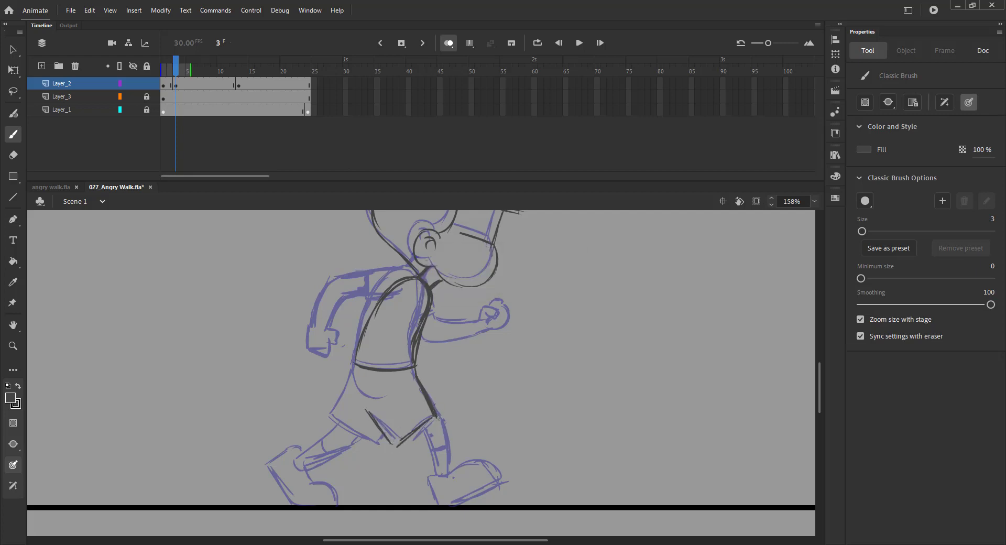
# Draw the bent front leg and its flat, planted shoe at frame 3, compare with the previous frame, and save
pyautogui.moveTo(432, 469); pyautogui.dragTo(432, 474)
pyautogui.hotkey('ctrl', 'z')
pyautogui.moveTo(437, 419); pyautogui.dragTo(433, 470)
pyautogui.moveTo(423, 428)
pyautogui.mouseDown()
pyautogui.moveTo(425, 476)
pyautogui.moveTo(438, 477)
pyautogui.mouseUp()
pyautogui.moveTo(422, 473)
pyautogui.mouseDown()
pyautogui.moveTo(412, 503)
pyautogui.moveTo(476, 484)
pyautogui.mouseUp()
pyautogui.press(',')
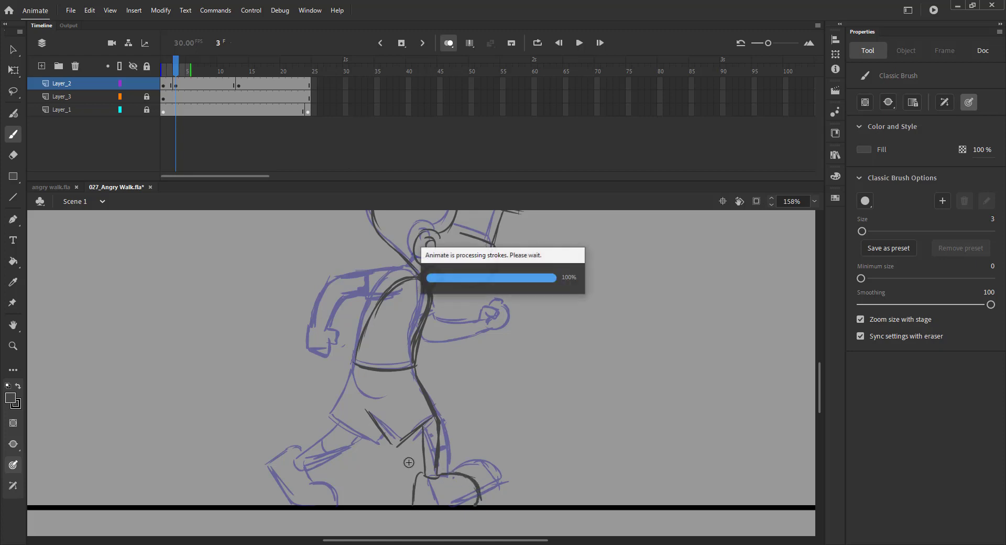
pyautogui.press('.')
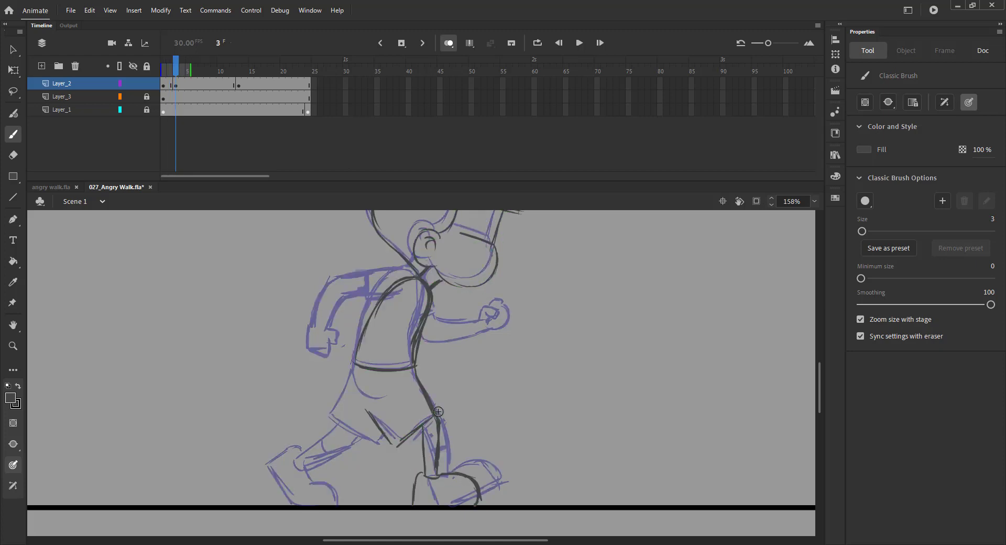
pyautogui.hotkey('ctrl', 's')
# Sketch the back edge and hem of the shorts plus the trailing leg and shoe at frame 3, and save
pyautogui.moveTo(355, 367); pyautogui.dragTo(334, 412)
pyautogui.hotkey('ctrl', 's')
pyautogui.moveTo(329, 409); pyautogui.dragTo(381, 442)
pyautogui.moveTo(333, 420)
pyautogui.mouseDown()
pyautogui.moveTo(299, 452)
pyautogui.moveTo(308, 459)
pyautogui.moveTo(300, 445)
pyautogui.moveTo(273, 452)
pyautogui.moveTo(286, 508)
pyautogui.mouseUp()
pyautogui.moveTo(305, 465); pyautogui.dragTo(327, 503)
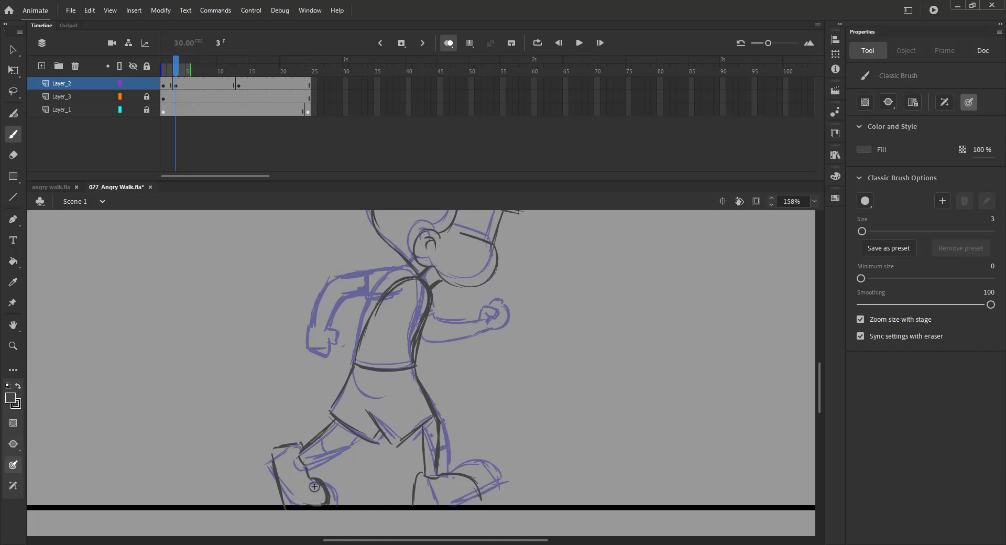
pyautogui.moveTo(360, 434); pyautogui.dragTo(328, 452)
pyautogui.hotkey('ctrl', 's')
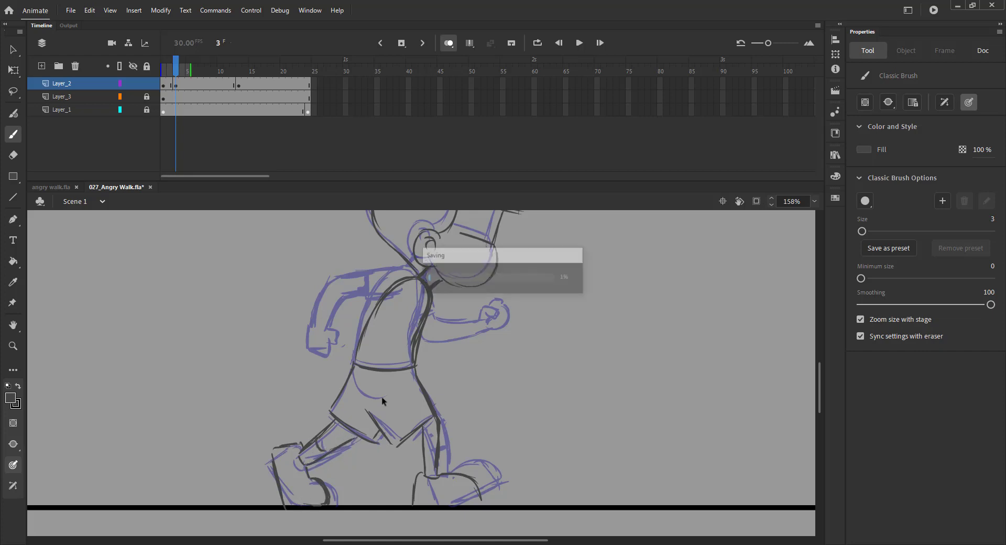
# Draw the backward-swung arm at frame 3 with its sleeve, bent elbow and fist, and save
pyautogui.scroll(2, 441, 343)
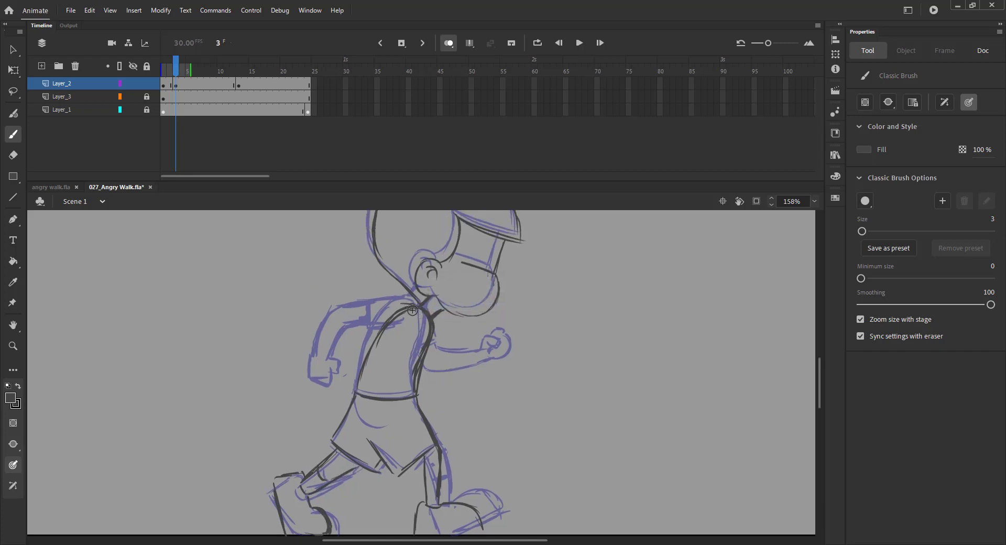
pyautogui.moveTo(384, 303)
pyautogui.mouseDown()
pyautogui.moveTo(331, 305)
pyautogui.moveTo(314, 353)
pyautogui.mouseUp()
pyautogui.moveTo(366, 304)
pyautogui.mouseDown()
pyautogui.moveTo(367, 328)
pyautogui.moveTo(402, 334)
pyautogui.mouseUp()
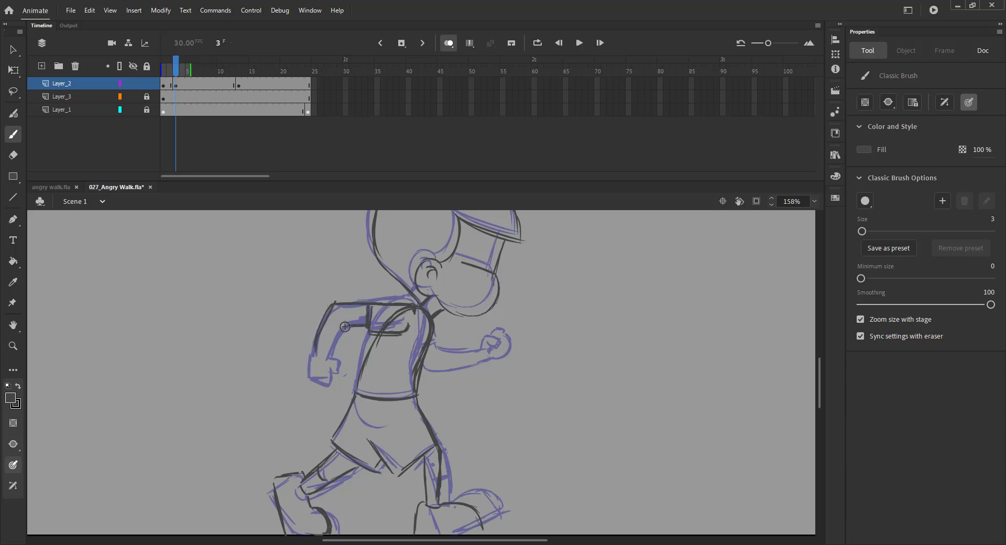
pyautogui.moveTo(331, 358); pyautogui.dragTo(328, 370)
pyautogui.hotkey('ctrl', 's')
pyautogui.hotkey('ctrl', 's')
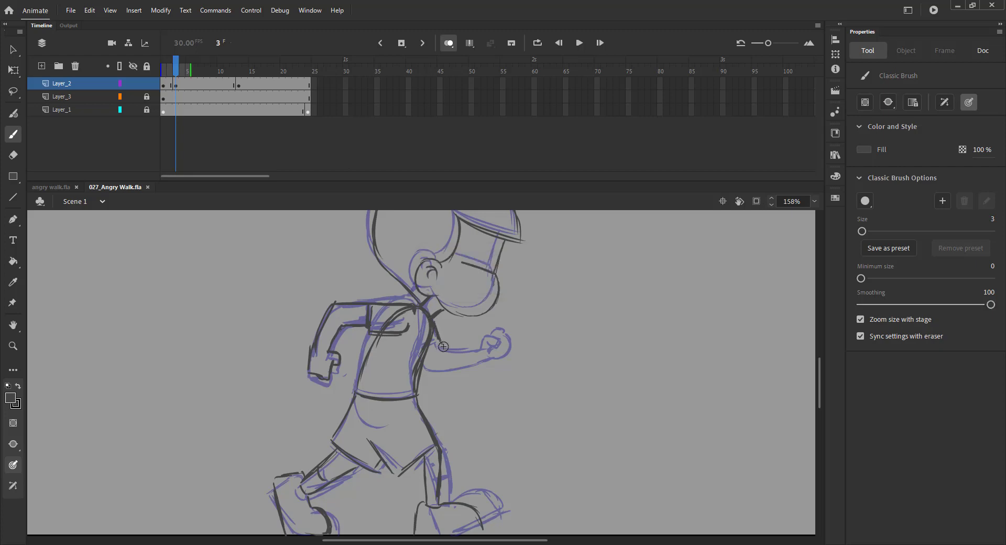
# Draw the forward arm with its raised fist slightly above the previous pose's at frame 3, and save
pyautogui.hotkey('ctrl', 's')
pyautogui.moveTo(433, 347); pyautogui.dragTo(462, 345)
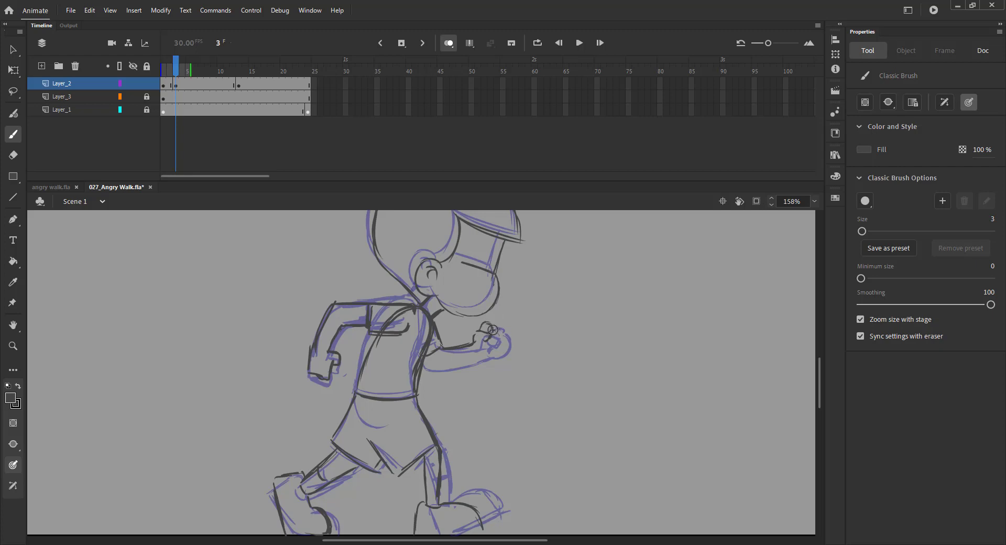
pyautogui.moveTo(494, 339)
pyautogui.mouseDown()
pyautogui.moveTo(479, 359)
pyautogui.moveTo(451, 368)
pyautogui.mouseUp()
pyautogui.moveTo(425, 361)
pyautogui.mouseDown()
pyautogui.moveTo(436, 372)
pyautogui.moveTo(494, 349)
pyautogui.mouseUp()
pyautogui.hotkey('ctrl', '2')
pyautogui.hotkey('ctrl', 's')
# Turn off onion skinning, insert a blank keyframe at frame 15 of Layer_2, and copy the frame 3 pose to frame 14
pyautogui.click(448, 44)
pyautogui.moveTo(175, 68)
pyautogui.mouseDown()
pyautogui.moveTo(279, 77)
pyautogui.moveTo(163, 81)
pyautogui.moveTo(265, 95)
pyautogui.moveTo(247, 87)
pyautogui.mouseUp()
pyautogui.click(254, 84)
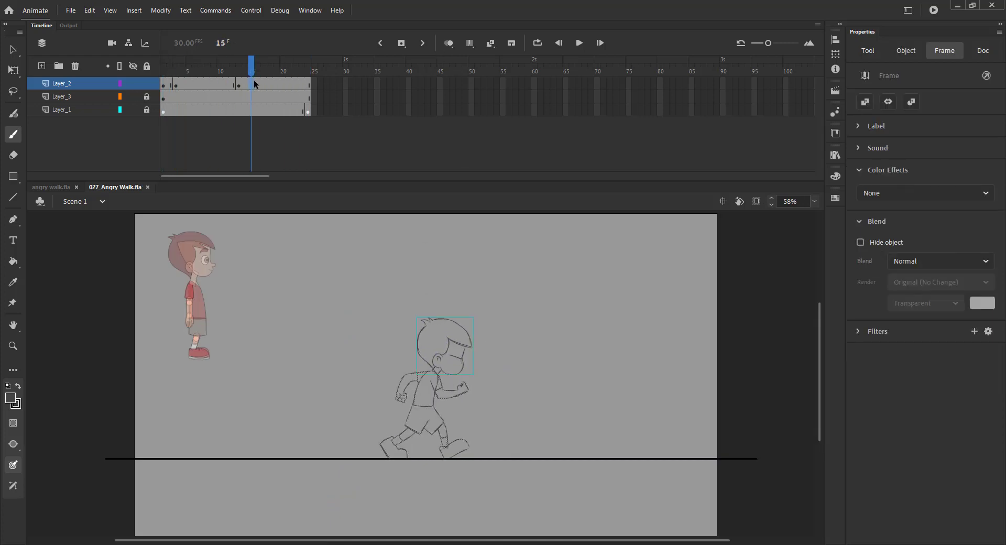
pyautogui.click(194, 84)
pyautogui.click(207, 83)
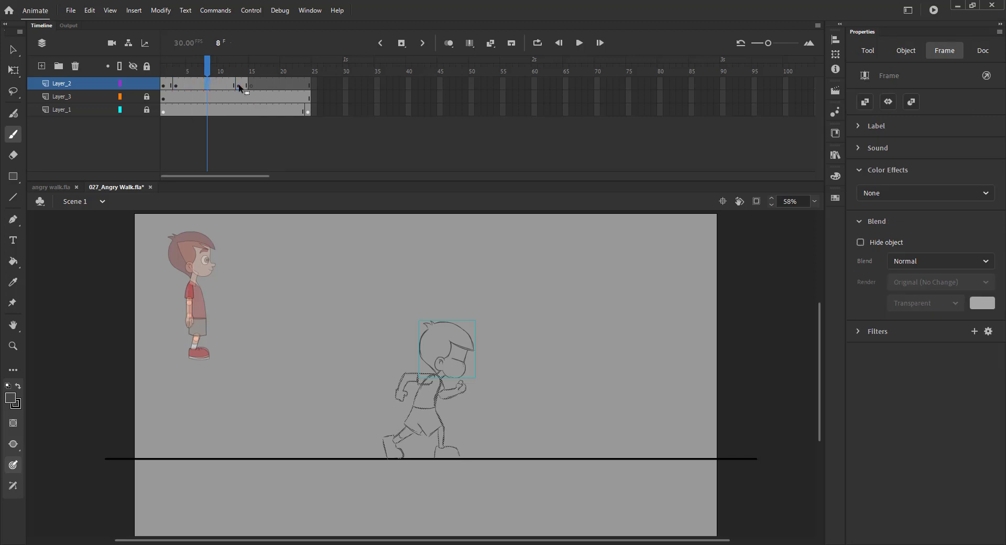
pyautogui.moveTo(251, 73); pyautogui.dragTo(245, 73)
pyautogui.press('F6')
# Copy the head group from frame 14, paste it in place at frame 15, and save
pyautogui.press('v')
pyautogui.click(449, 345)
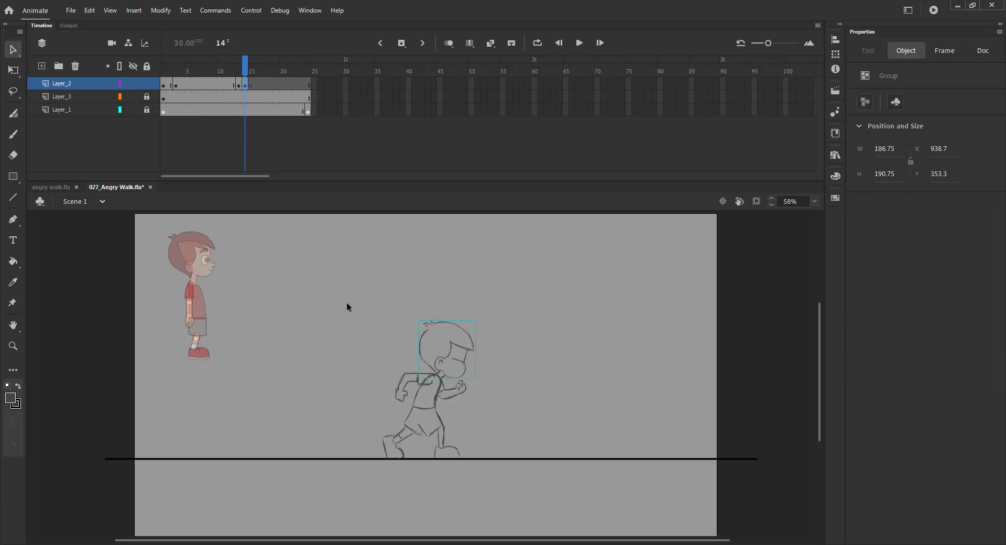
pyautogui.hotkey('ctrl', 'c')
pyautogui.press('.')
pyautogui.hotkey('ctrl', 'shift', 'v')
pyautogui.hotkey('ctrl', 's')
pyautogui.click(367, 293)
# Turn on onion skinning limited to frame 14, sketch the neck lines below the head at frame 15, and save
pyautogui.click(449, 44)
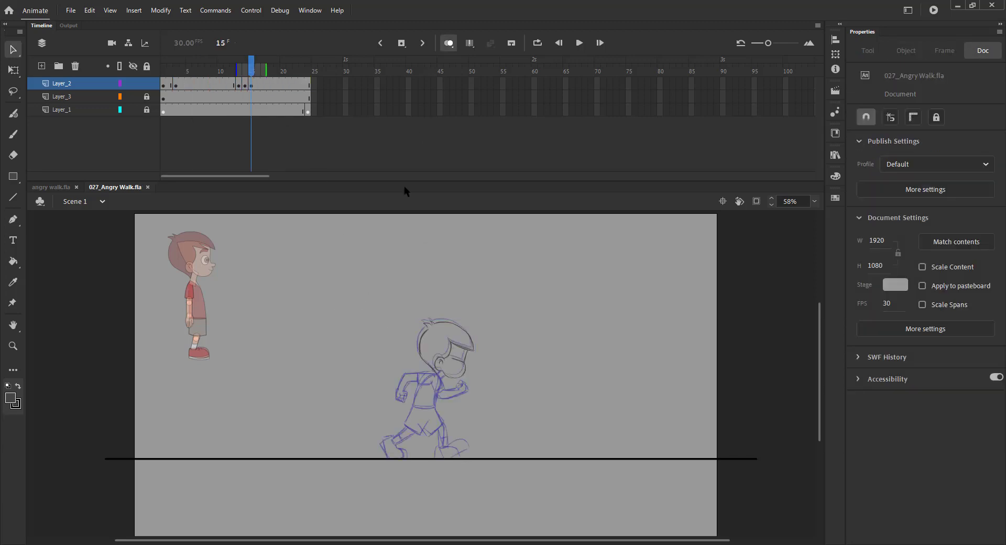
pyautogui.press('z')
pyautogui.moveTo(373, 334); pyautogui.dragTo(478, 467)
pyautogui.moveTo(391, 259); pyautogui.dragTo(524, 367)
pyautogui.press('b')
pyautogui.moveTo(235, 72); pyautogui.dragTo(236, 72)
pyautogui.moveTo(422, 330); pyautogui.dragTo(399, 356)
pyautogui.moveTo(463, 365); pyautogui.dragTo(434, 389)
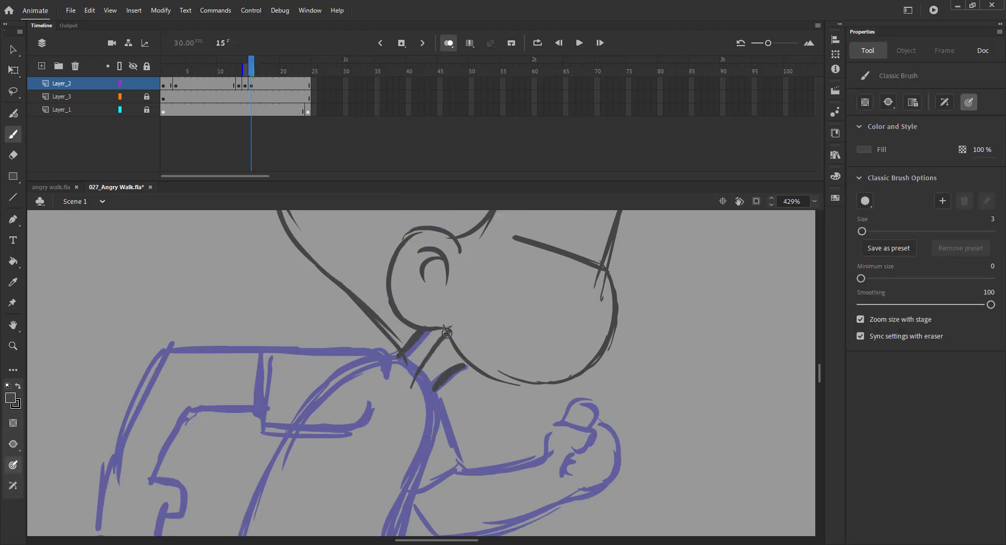
pyautogui.hotkey('ctrl', 's')
# Sketch the forward-leaning torso and curved waistline at frame 15 over the onion-skinned pose, and save
pyautogui.moveTo(407, 354); pyautogui.dragTo(459, 266)
pyautogui.hotkey('ctrl', 's')
pyautogui.moveTo(483, 313)
pyautogui.mouseDown()
pyautogui.moveTo(452, 274)
pyautogui.moveTo(483, 309)
pyautogui.moveTo(459, 410)
pyautogui.mouseUp()
pyautogui.hotkey('ctrl', 'z')
pyautogui.moveTo(478, 357)
pyautogui.mouseDown()
pyautogui.moveTo(507, 289)
pyautogui.moveTo(472, 448)
pyautogui.mouseUp()
pyautogui.moveTo(448, 333); pyautogui.dragTo(487, 405)
pyautogui.moveTo(519, 276)
pyautogui.mouseDown()
pyautogui.moveTo(473, 292)
pyautogui.moveTo(419, 340)
pyautogui.mouseUp()
pyautogui.moveTo(451, 305)
pyautogui.mouseDown()
pyautogui.moveTo(368, 411)
pyautogui.moveTo(390, 392)
pyautogui.mouseUp()
pyautogui.hotkey('ctrl', 'z')
pyautogui.moveTo(434, 327)
pyautogui.mouseDown()
pyautogui.moveTo(366, 463)
pyautogui.moveTo(479, 221)
pyautogui.mouseUp()
pyautogui.moveTo(450, 262); pyautogui.dragTo(396, 378)
pyautogui.moveTo(420, 316)
pyautogui.mouseDown()
pyautogui.moveTo(395, 402)
pyautogui.moveTo(488, 423)
pyautogui.moveTo(543, 417)
pyautogui.mouseUp()
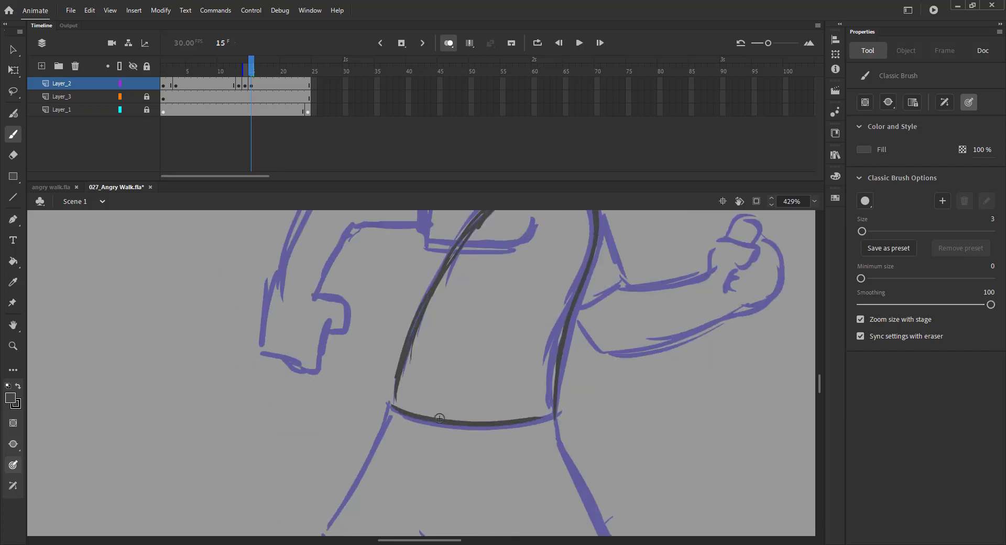
pyautogui.hotkey('ctrl', 's')
# Draw the forward arm at frame 15 crossing in front of the torso edge, with its bent elbow and raised fist
pyautogui.hotkey('ctrl', '-')
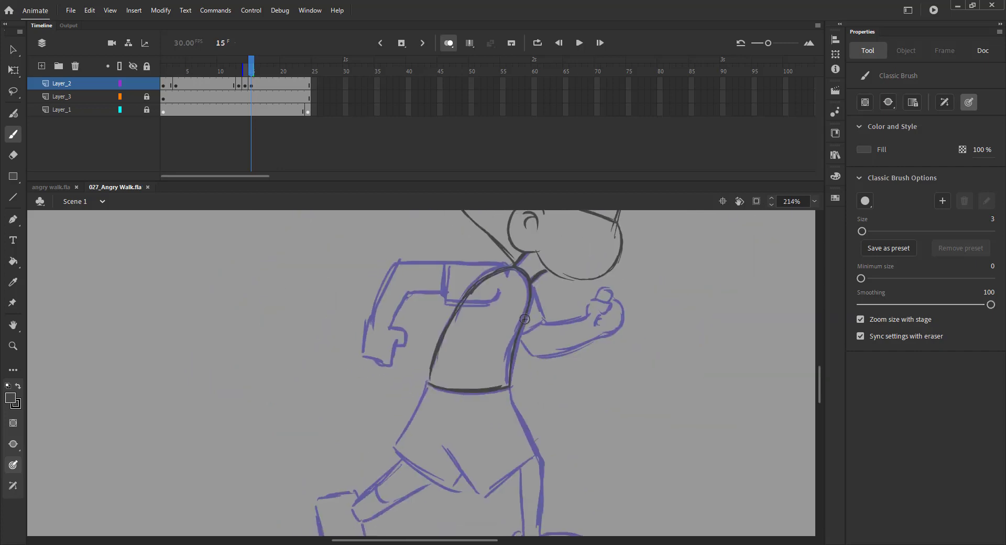
pyautogui.moveTo(542, 321)
pyautogui.mouseDown()
pyautogui.moveTo(520, 335)
pyautogui.moveTo(584, 313)
pyautogui.moveTo(607, 289)
pyautogui.mouseUp()
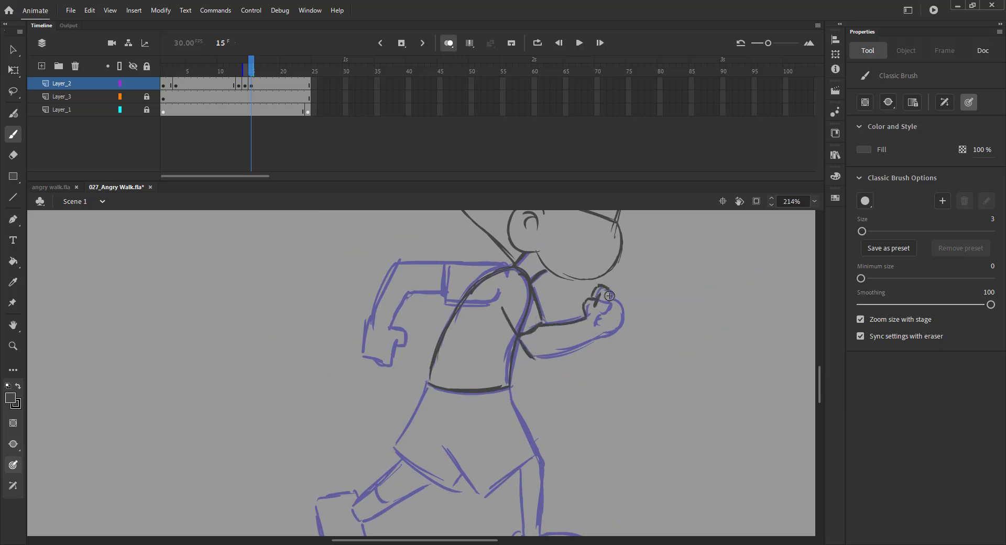
pyautogui.moveTo(615, 325); pyautogui.dragTo(537, 356)
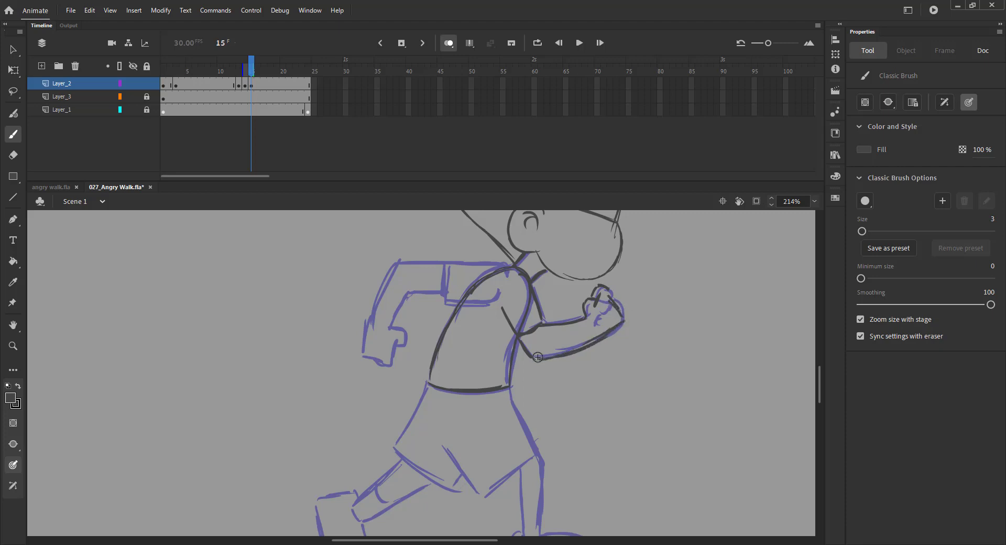
# Draw the backward-swung arm at frame 15 with its sleeve, bent elbow and a fist showing the fingers, and save
pyautogui.moveTo(509, 268)
pyautogui.mouseDown()
pyautogui.moveTo(418, 267)
pyautogui.moveTo(381, 318)
pyautogui.mouseUp()
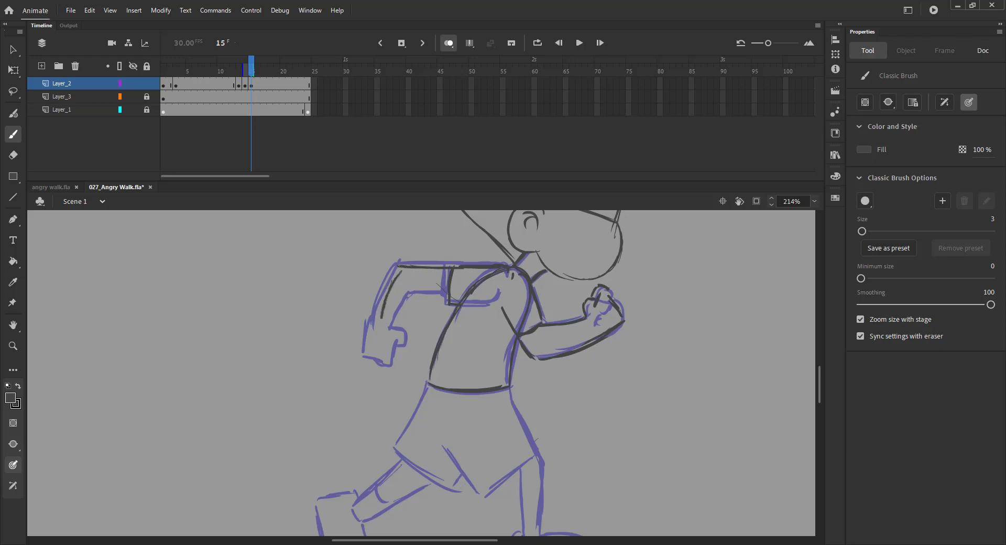
pyautogui.moveTo(398, 267); pyautogui.dragTo(378, 321)
pyautogui.moveTo(447, 296)
pyautogui.mouseDown()
pyautogui.moveTo(426, 294)
pyautogui.moveTo(396, 331)
pyautogui.moveTo(411, 333)
pyautogui.moveTo(366, 346)
pyautogui.mouseUp()
pyautogui.moveTo(380, 332); pyautogui.dragTo(370, 347)
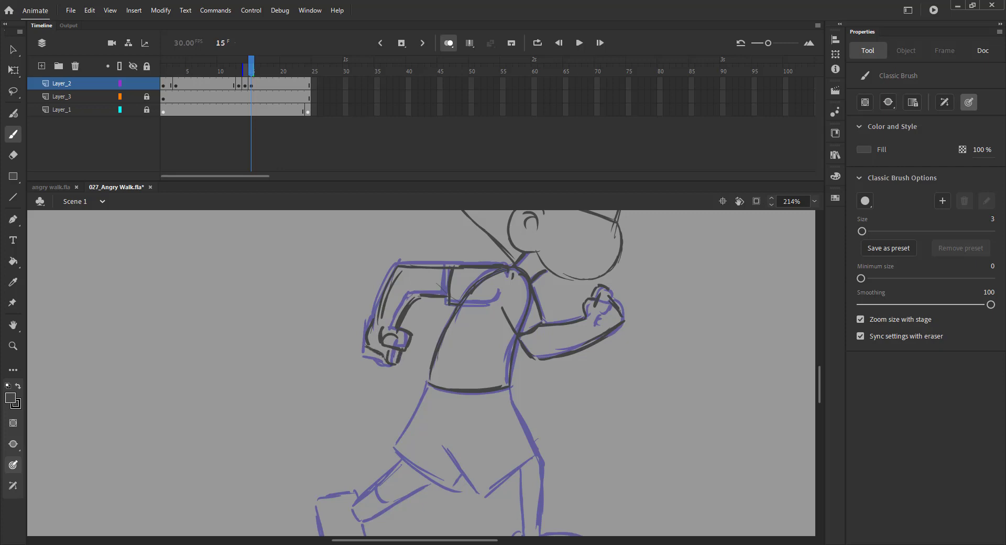
pyautogui.hotkey('ctrl', 's')
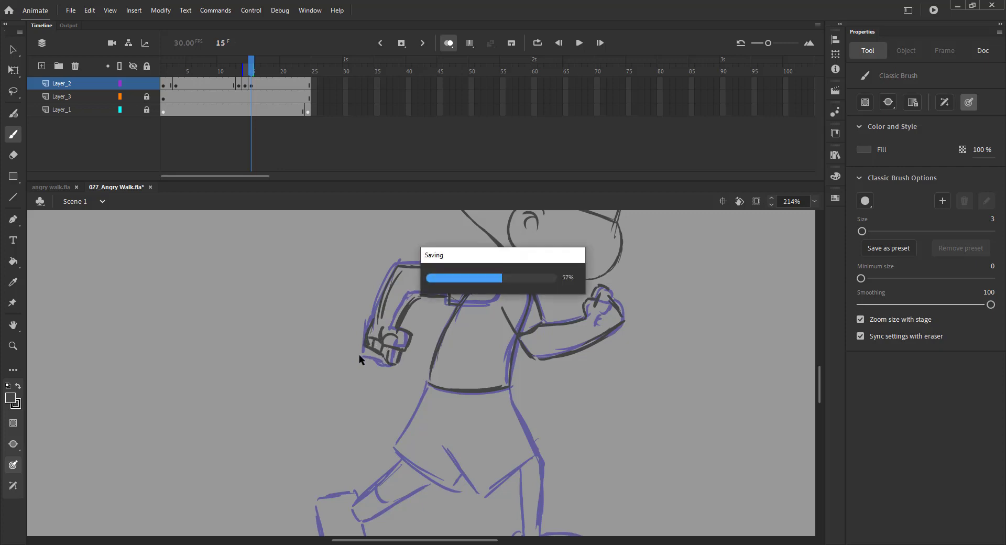
# Sketch the shorts at frame 15 with the rear leg's hem overlapping the other, plus the front line of the forward leg
pyautogui.scroll(-3, 360, 298)
pyautogui.scroll(-3, 502, 343)
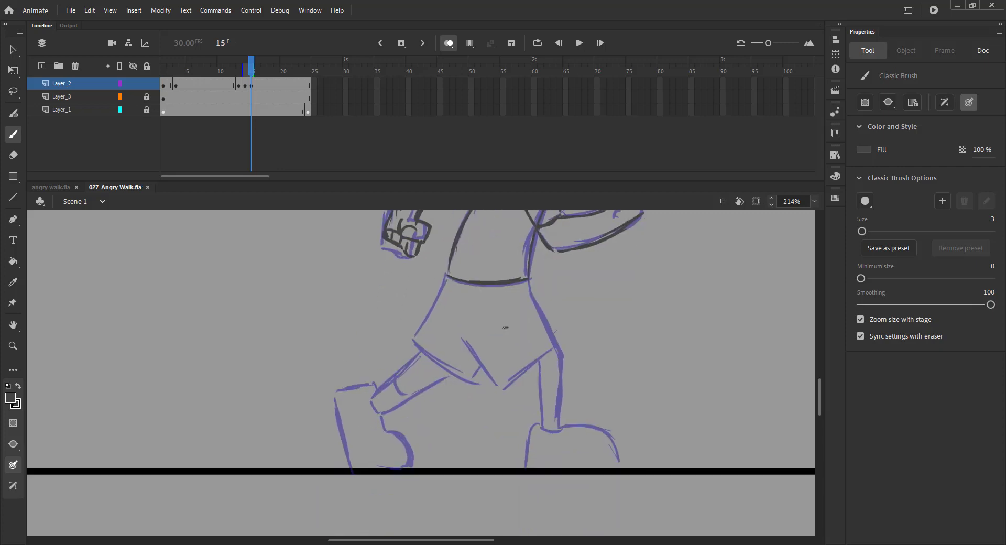
pyautogui.moveTo(507, 328); pyautogui.dragTo(467, 375)
pyautogui.moveTo(447, 276)
pyautogui.mouseDown()
pyautogui.moveTo(413, 339)
pyautogui.moveTo(467, 375)
pyautogui.mouseUp()
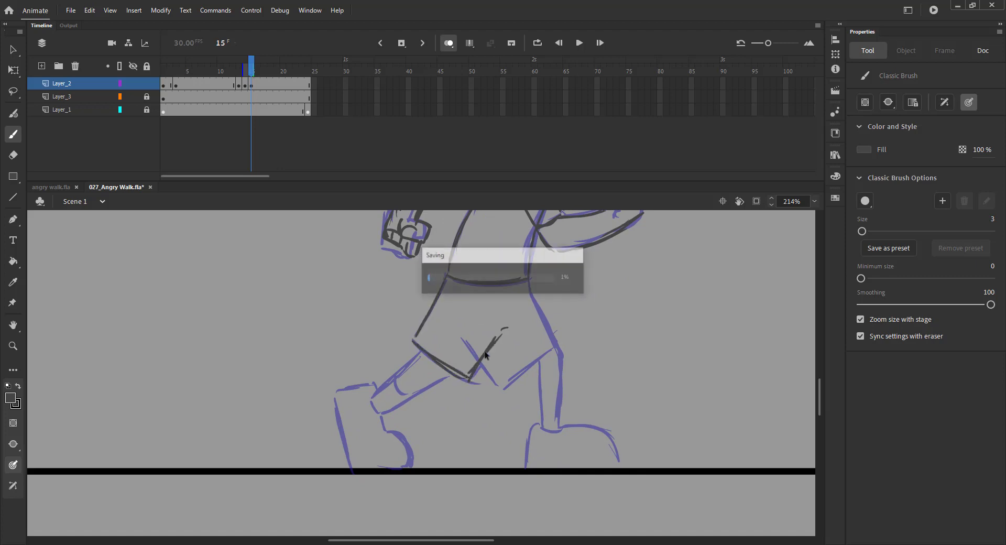
pyautogui.moveTo(526, 289); pyautogui.dragTo(550, 336)
pyautogui.moveTo(537, 311)
pyautogui.mouseDown()
pyautogui.moveTo(562, 364)
pyautogui.moveTo(558, 425)
pyautogui.mouseUp()
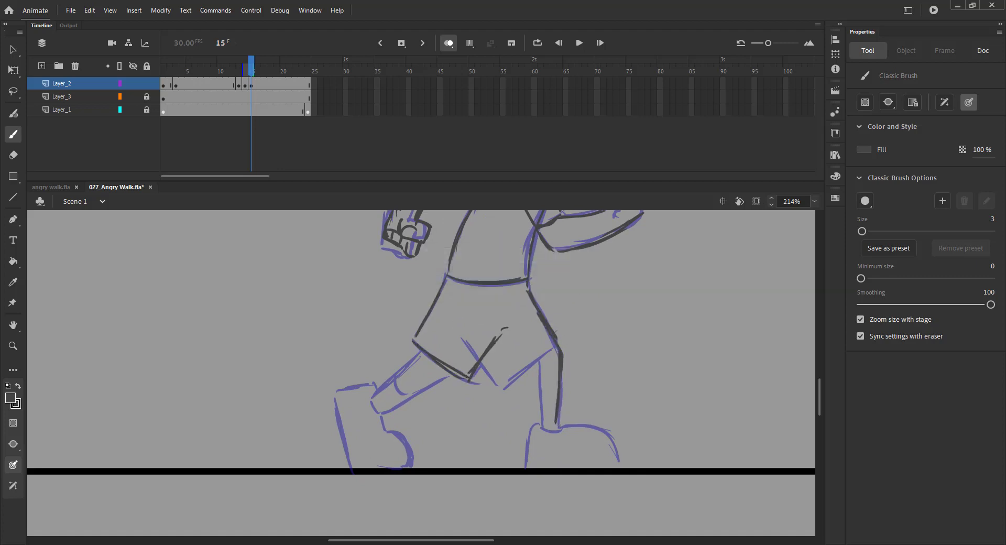
pyautogui.moveTo(553, 345); pyautogui.dragTo(498, 382)
# Draw the trailing leg with its sock line and the raised-heel shoe at frame 15
pyautogui.moveTo(422, 353); pyautogui.dragTo(371, 397)
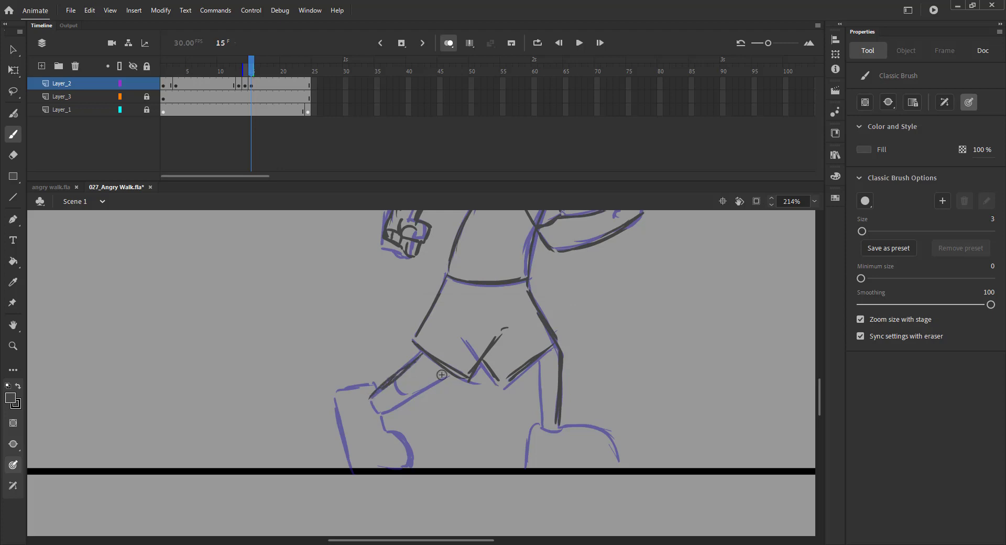
pyautogui.moveTo(447, 375); pyautogui.dragTo(383, 413)
pyautogui.scroll(-2, 386, 318)
pyautogui.moveTo(379, 326); pyautogui.dragTo(392, 334)
pyautogui.moveTo(390, 329); pyautogui.dragTo(354, 334)
pyautogui.moveTo(346, 339); pyautogui.dragTo(365, 398)
pyautogui.moveTo(352, 358); pyautogui.dragTo(366, 411)
pyautogui.moveTo(398, 356); pyautogui.dragTo(424, 409)
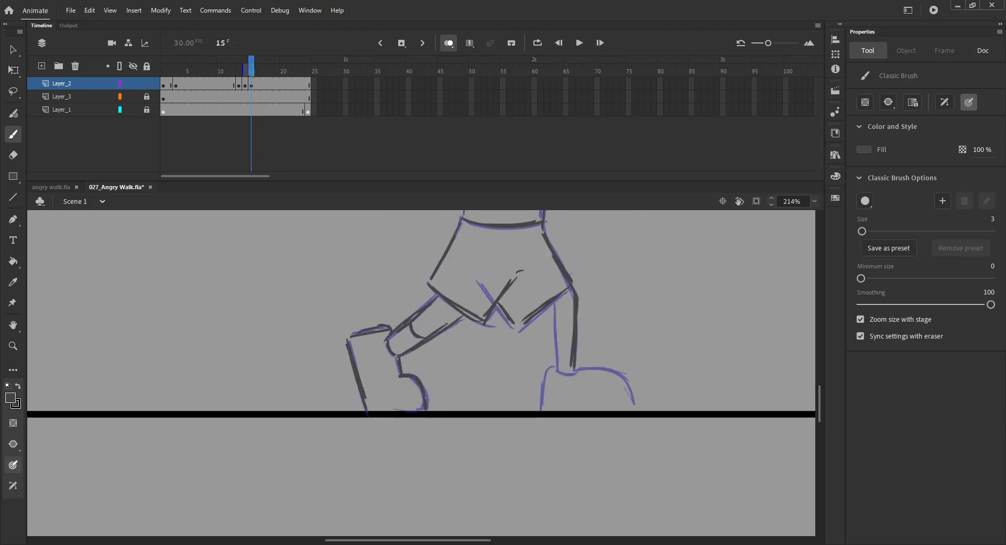
# Finish the front leg with its sock line and draw the flat, planted shoe at frame 15, and save
pyautogui.moveTo(552, 302)
pyautogui.mouseDown()
pyautogui.moveTo(555, 366)
pyautogui.moveTo(571, 344)
pyautogui.moveTo(542, 409)
pyautogui.mouseUp()
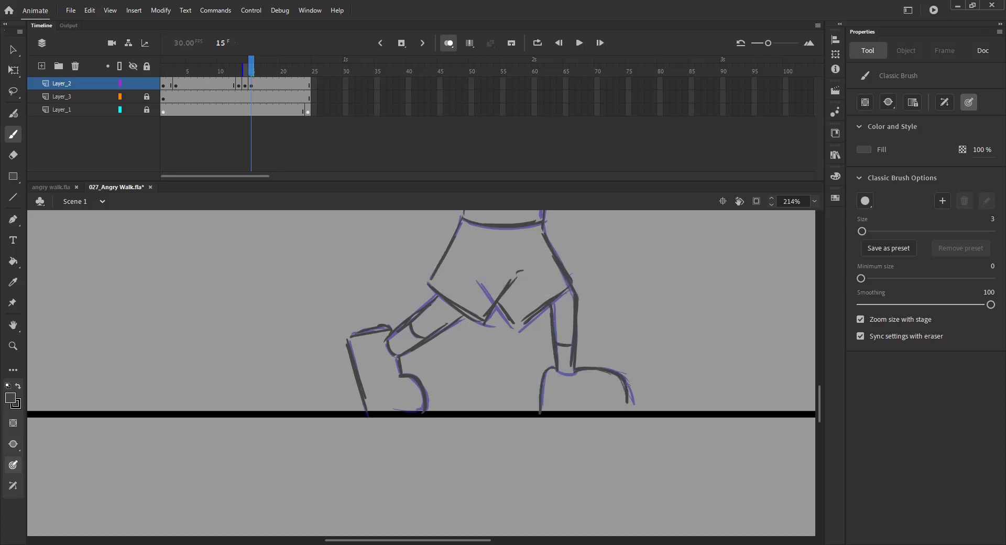
pyautogui.moveTo(623, 377); pyautogui.dragTo(631, 417)
pyautogui.hotkey('ctrl', 's')
pyautogui.moveTo(572, 323); pyautogui.dragTo(576, 426)
pyautogui.moveTo(569, 226); pyautogui.dragTo(566, 373)
# Turn off onion skinning, clear the temporary keyframe at frame 14 of Layer_2, and save
pyautogui.hotkey('ctrl', '2')
pyautogui.press('v')
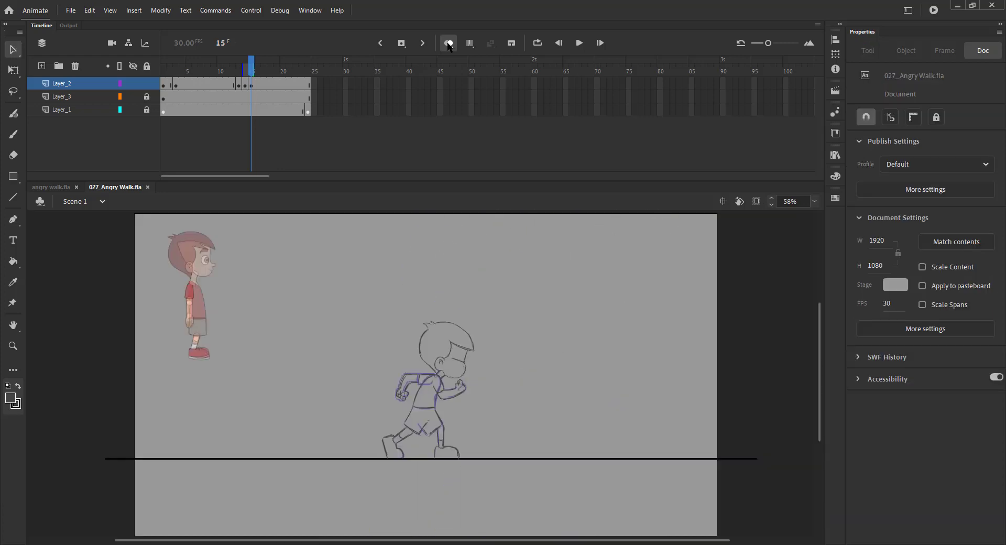
pyautogui.click(449, 45)
pyautogui.click(245, 85)
pyautogui.hotkey('shift', 'F6')
pyautogui.moveTo(246, 71)
pyautogui.mouseDown()
pyautogui.moveTo(181, 71)
pyautogui.moveTo(265, 72)
pyautogui.moveTo(256, 79)
pyautogui.mouseUp()
pyautogui.hotkey('ctrl', 's')
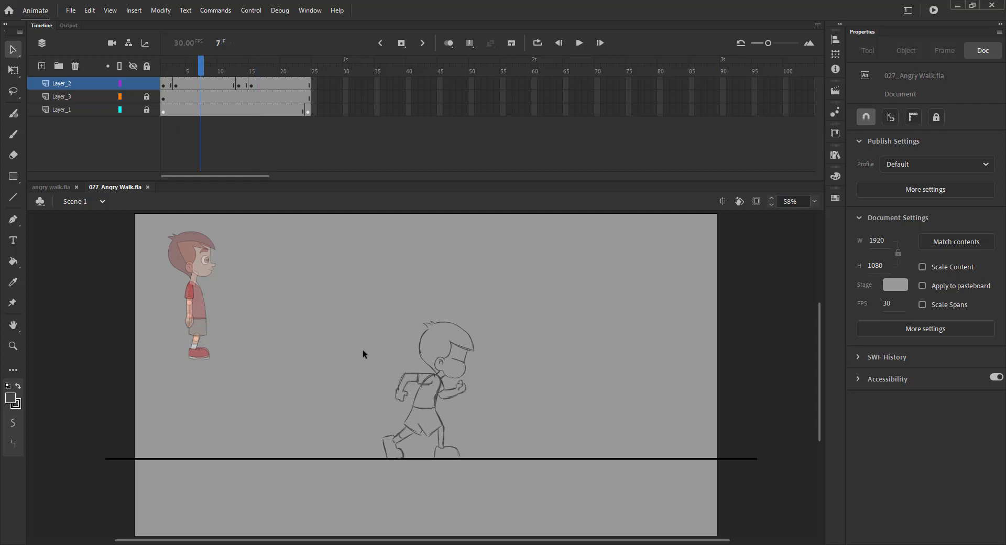
# Insert a blank keyframe at frame 7 of Layer_2 and turn on onion skinning with its range extended to frame 13
pyautogui.press('z')
pyautogui.moveTo(344, 350)
pyautogui.mouseDown()
pyautogui.moveTo(377, 403)
pyautogui.moveTo(480, 459)
pyautogui.mouseUp()
pyautogui.hotkey('ctrl', '-')
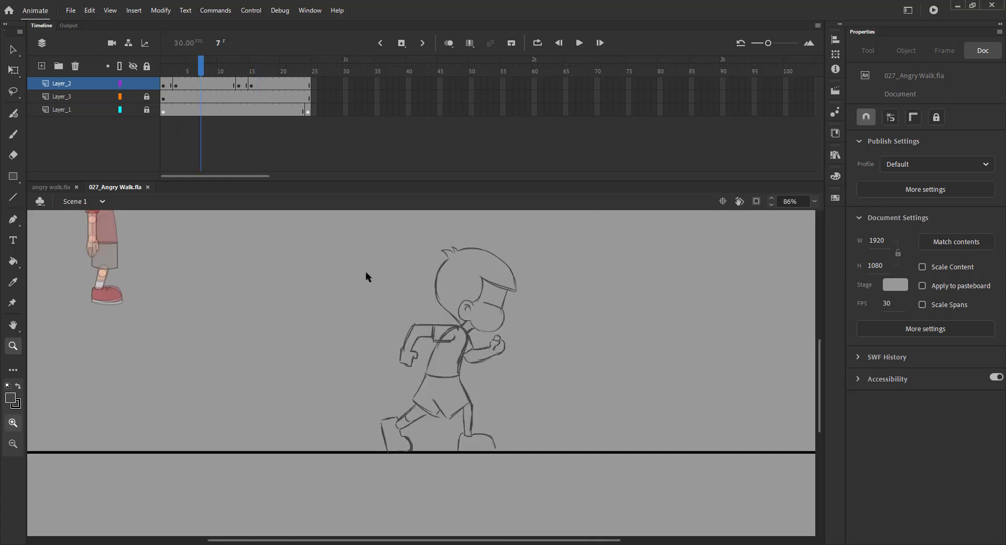
pyautogui.click(201, 84)
pyautogui.press('F7')
pyautogui.press('XF86AudioLowerVolume')
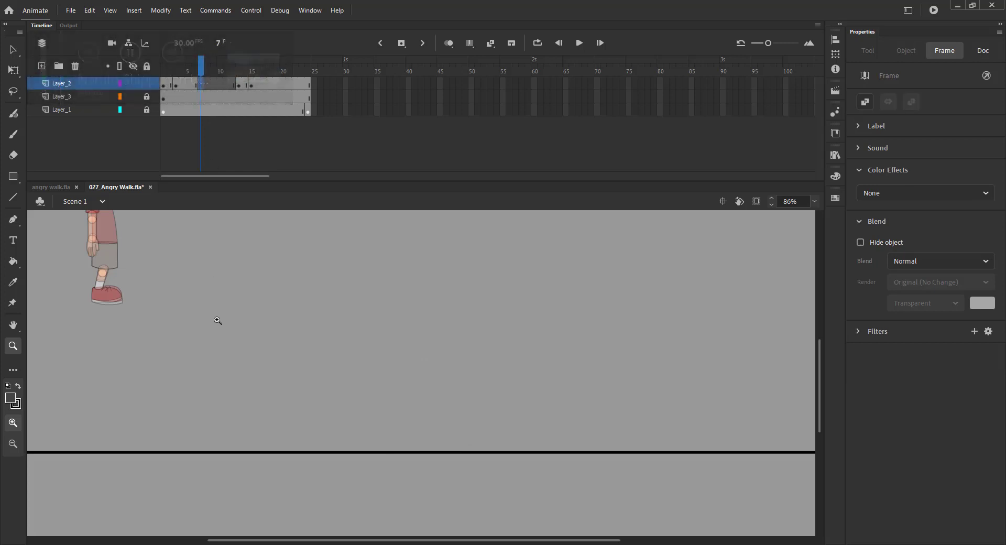
pyautogui.hotkey('alt', 'shift', 'o')
pyautogui.moveTo(204, 71); pyautogui.dragTo(237, 71)
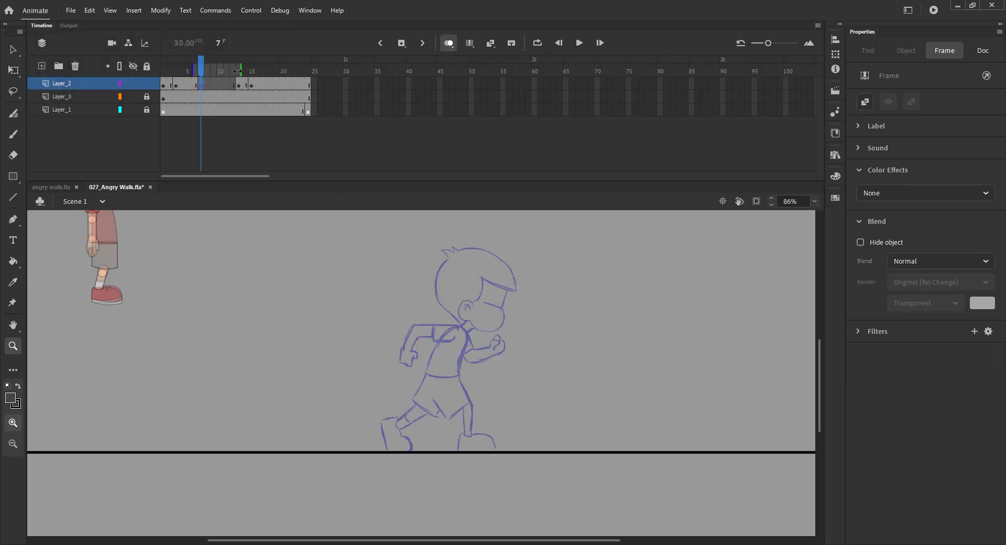
# Copy the head group from frame 6 and paste it in place at frame 7
pyautogui.press(',')
pyautogui.press('v')
pyautogui.click(438, 279)
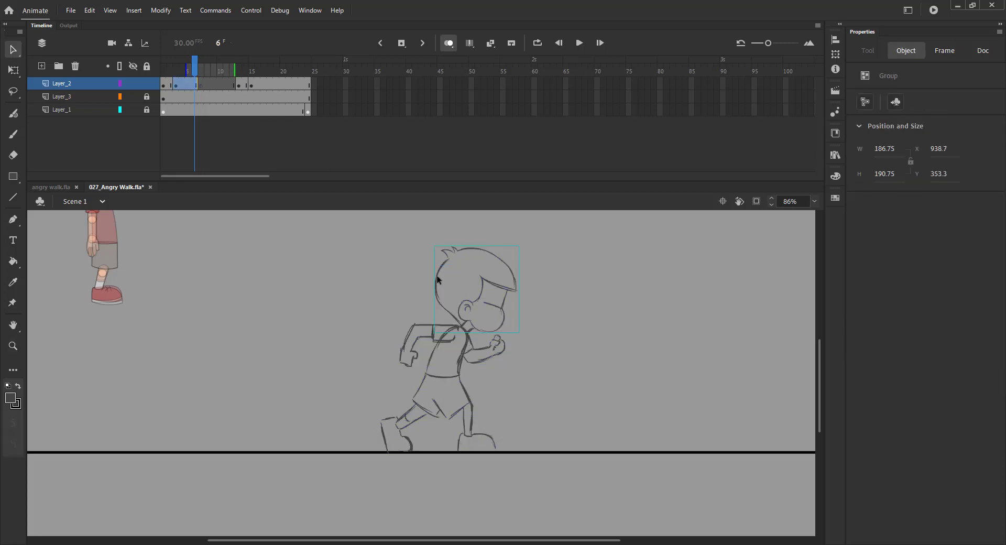
pyautogui.hotkey('ctrl', 'c')
pyautogui.press('.')
pyautogui.hotkey('ctrl', 'shift', 'v')
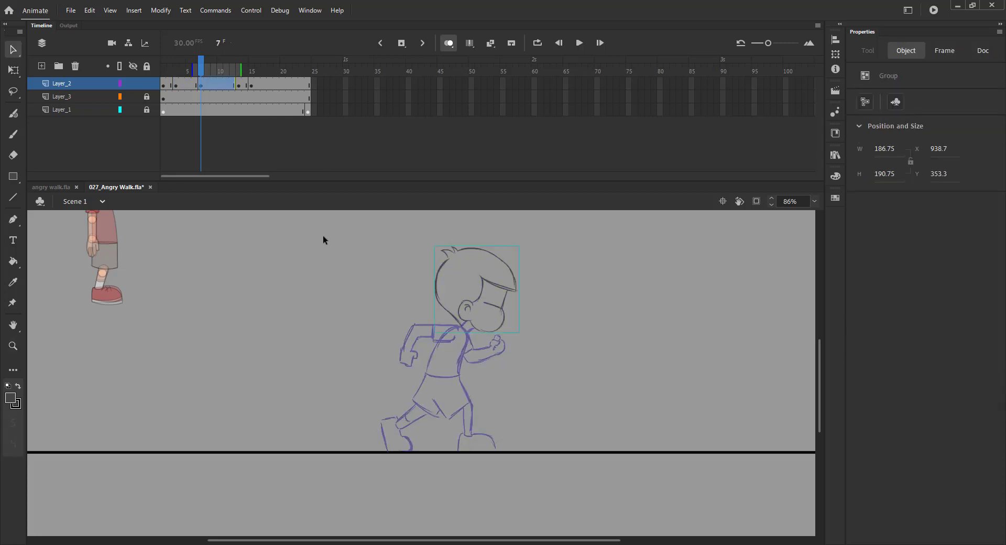
# Nudge the pasted head group up and to the left at frame 7, check it without onion skinning, and save
pyautogui.press('Up')
pyautogui.press('Up')
pyautogui.press('Up')
pyautogui.press('Up')
pyautogui.press('Up')
pyautogui.press('Left')
pyautogui.press('Left')
pyautogui.press('Left')
pyautogui.press('Left')
pyautogui.press('Left')
pyautogui.press('Left')
pyautogui.press('Left')
pyautogui.press('Up')
pyautogui.press('Up')
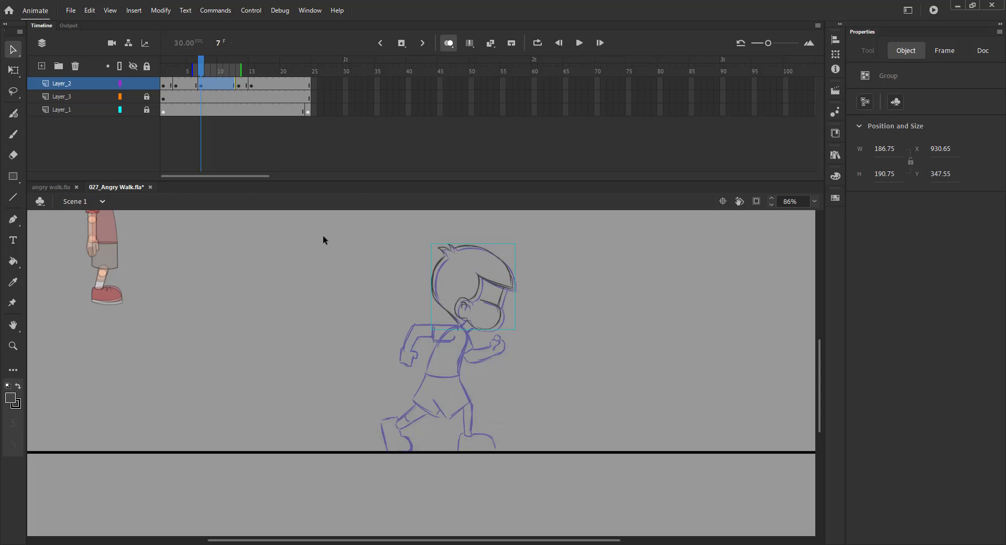
pyautogui.press('Left')
pyautogui.press('Left')
pyautogui.click(323, 236)
pyautogui.click(451, 45)
pyautogui.moveTo(201, 71)
pyautogui.mouseDown()
pyautogui.moveTo(147, 77)
pyautogui.moveTo(297, 75)
pyautogui.moveTo(200, 75)
pyautogui.mouseUp()
pyautogui.hotkey('ctrl', 's')
# Turn onion skinning back on and brush the two neck lines beneath the head at frame 7
pyautogui.click(449, 45)
pyautogui.press('z')
pyautogui.moveTo(352, 292); pyautogui.dragTo(541, 461)
pyautogui.click(456, 298)
pyautogui.press('b')
pyautogui.moveTo(425, 297); pyautogui.dragTo(374, 359)
pyautogui.moveTo(468, 355); pyautogui.dragTo(430, 396)
pyautogui.hotkey('ctrl', '-')
pyautogui.moveTo(416, 352); pyautogui.dragTo(477, 304)
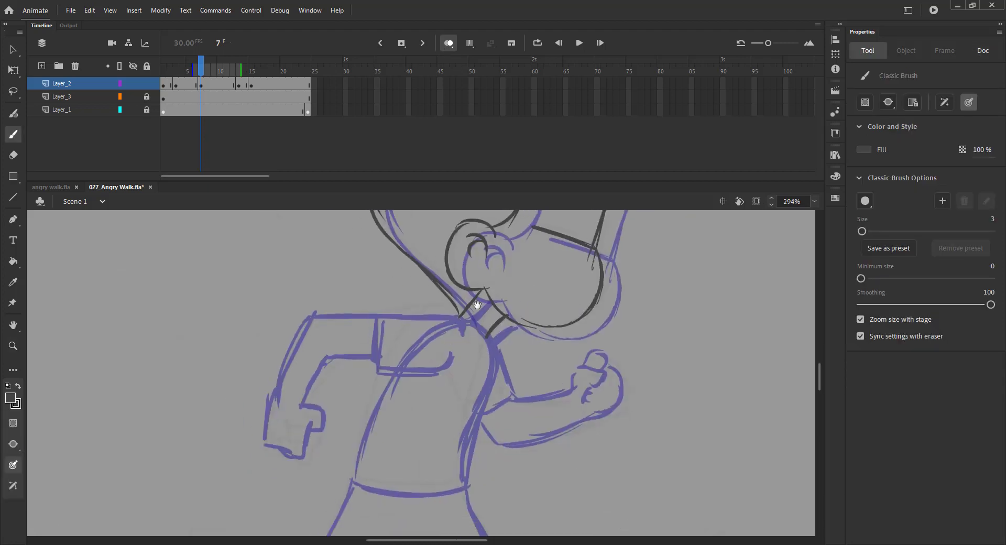
# Nudge the frame 7 head and neck further up and left against onion skins reaching frame 1, and play the animation
pyautogui.click(450, 45)
pyautogui.moveTo(202, 70)
pyautogui.mouseDown()
pyautogui.moveTo(176, 71)
pyautogui.moveTo(207, 72)
pyautogui.mouseUp()
pyautogui.hotkey('ctrl', '-')
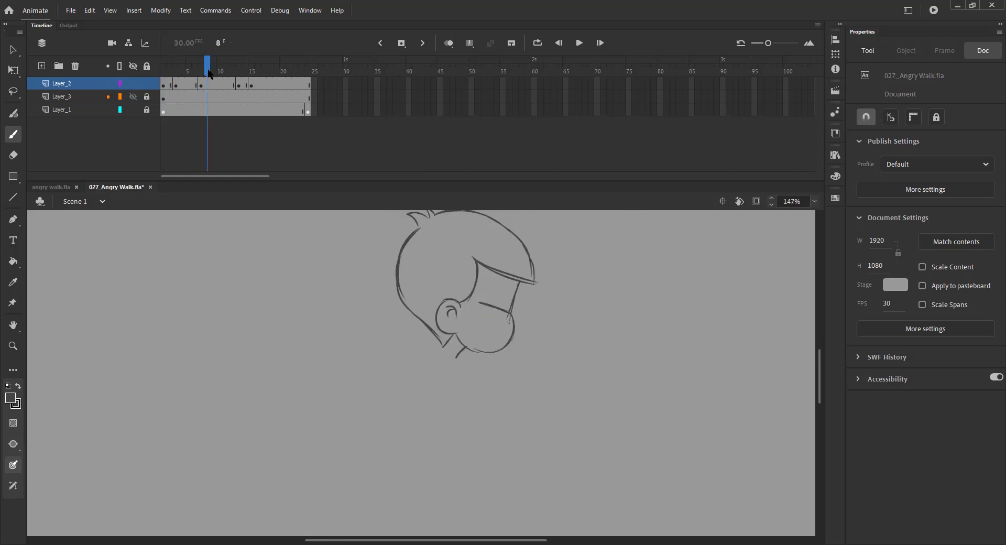
pyautogui.moveTo(348, 275); pyautogui.dragTo(343, 309)
pyautogui.click(449, 44)
pyautogui.moveTo(200, 69); pyautogui.dragTo(159, 71)
pyautogui.press('Up')
pyautogui.press('Up')
pyautogui.hotkey('shift', 'Left')
pyautogui.hotkey('shift', 'Up')
pyautogui.press('Up')
pyautogui.press('Up')
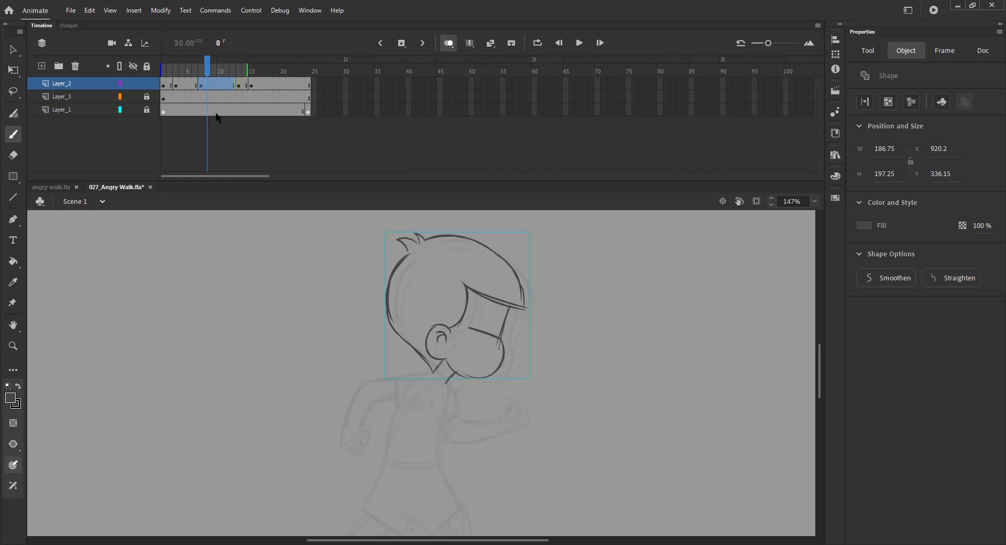
pyautogui.press('Left')
pyautogui.press('Up')
pyautogui.press('Up')
pyautogui.press('Up')
pyautogui.press('Left')
pyautogui.press('Left')
pyautogui.press('Right')
pyautogui.press('Right')
pyautogui.press('Down')
pyautogui.press('Down')
pyautogui.press('Down')
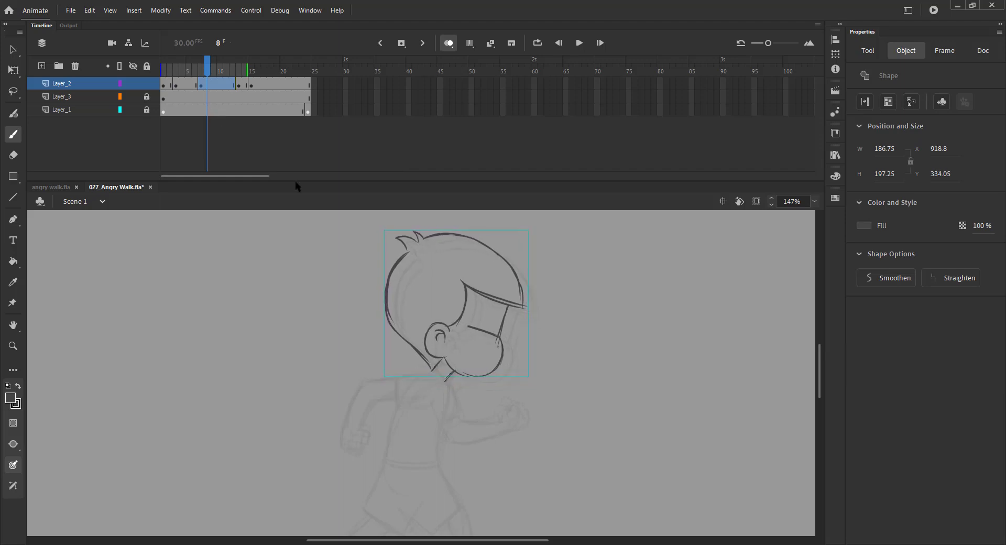
pyautogui.click(448, 43)
pyautogui.press('Return')
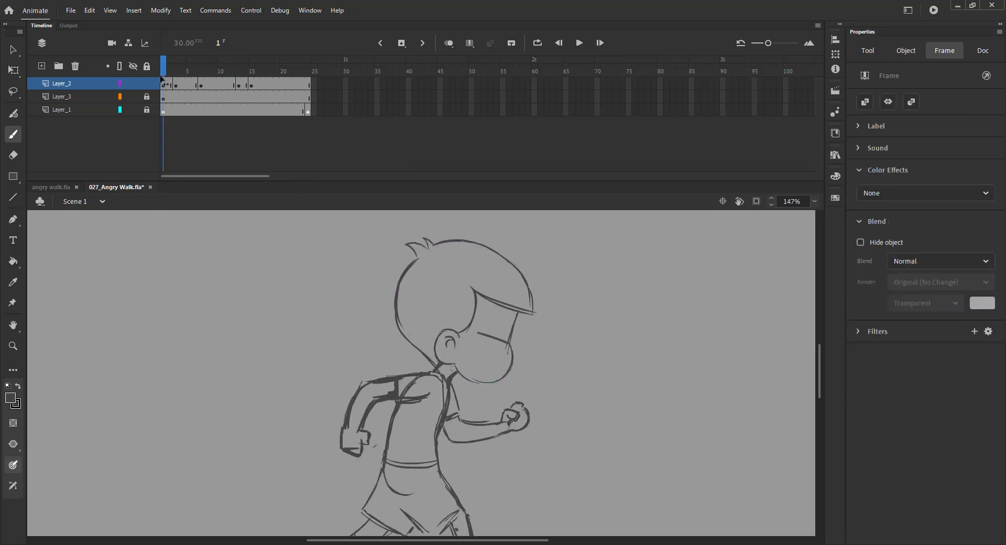
# Turn onion skinning on, brush the collar and the start of the chest line at frame 7, and save
pyautogui.click(444, 44)
pyautogui.press('z')
pyautogui.moveTo(301, 329); pyautogui.dragTo(504, 495)
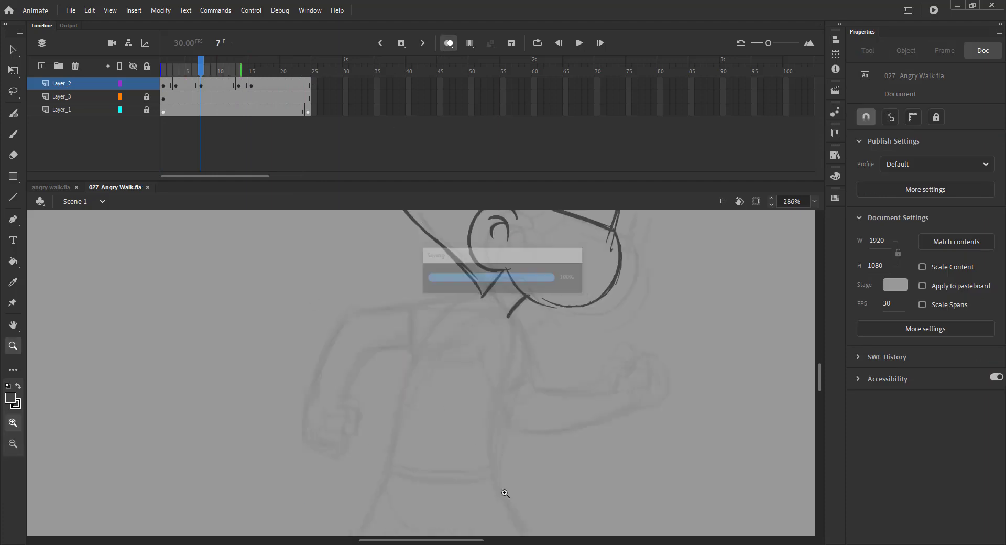
pyautogui.press('b')
pyautogui.moveTo(480, 296)
pyautogui.mouseDown()
pyautogui.moveTo(511, 338)
pyautogui.moveTo(486, 401)
pyautogui.mouseUp()
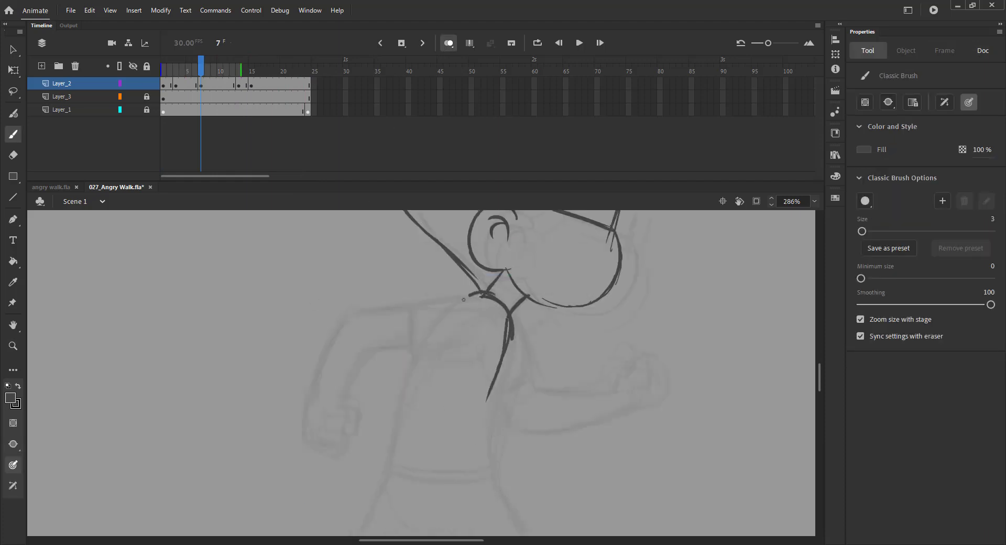
pyautogui.hotkey('ctrl', '-')
pyautogui.hotkey('ctrl', 'a')
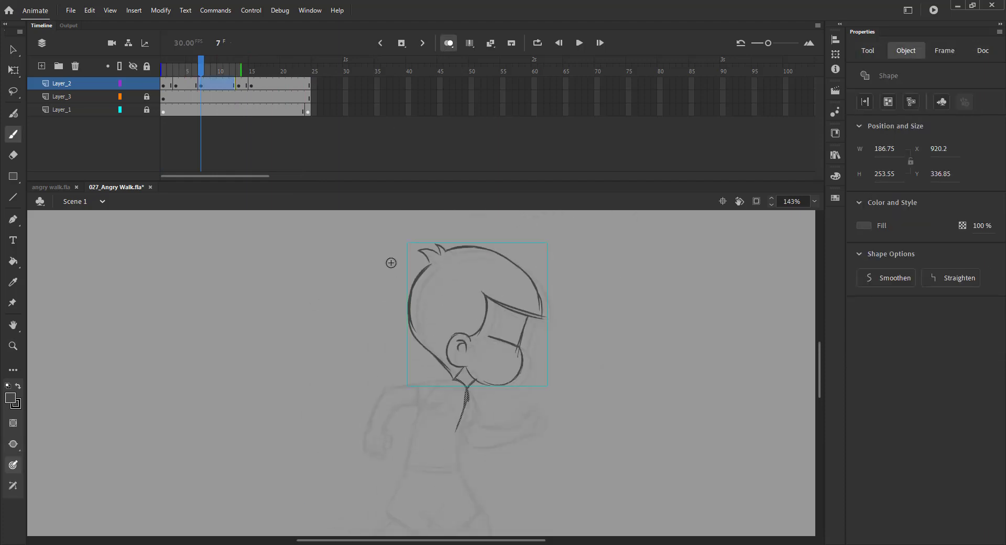
pyautogui.press('space')
pyautogui.moveTo(362, 290); pyautogui.dragTo(377, 255)
pyautogui.press('v')
pyautogui.click(360, 277)
pyautogui.hotkey('ctrl', 's')
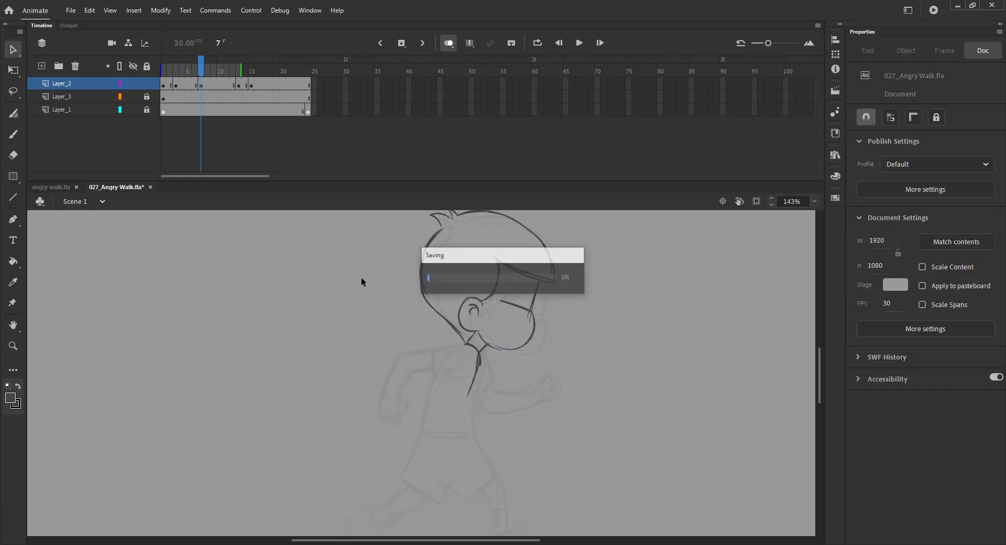
# Complete the torso at frame 7 with its curved back, chest line and shirt hem, and save
pyautogui.press('b')
pyautogui.moveTo(478, 354); pyautogui.dragTo(482, 373)
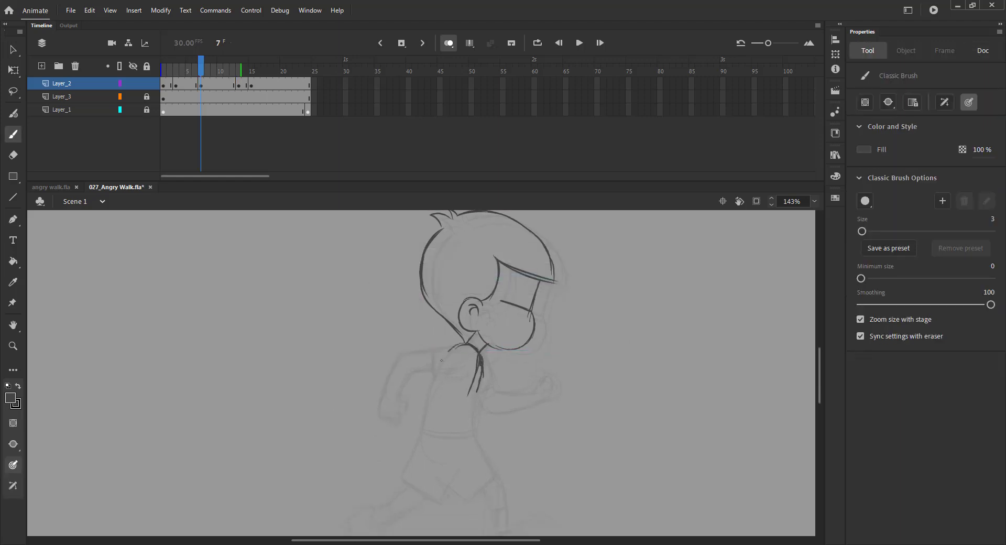
pyautogui.moveTo(465, 342)
pyautogui.mouseDown()
pyautogui.moveTo(432, 377)
pyautogui.moveTo(424, 427)
pyautogui.mouseUp()
pyautogui.moveTo(481, 367)
pyautogui.mouseDown()
pyautogui.moveTo(469, 432)
pyautogui.moveTo(428, 365)
pyautogui.mouseUp()
pyautogui.hotkey('ctrl', 's')
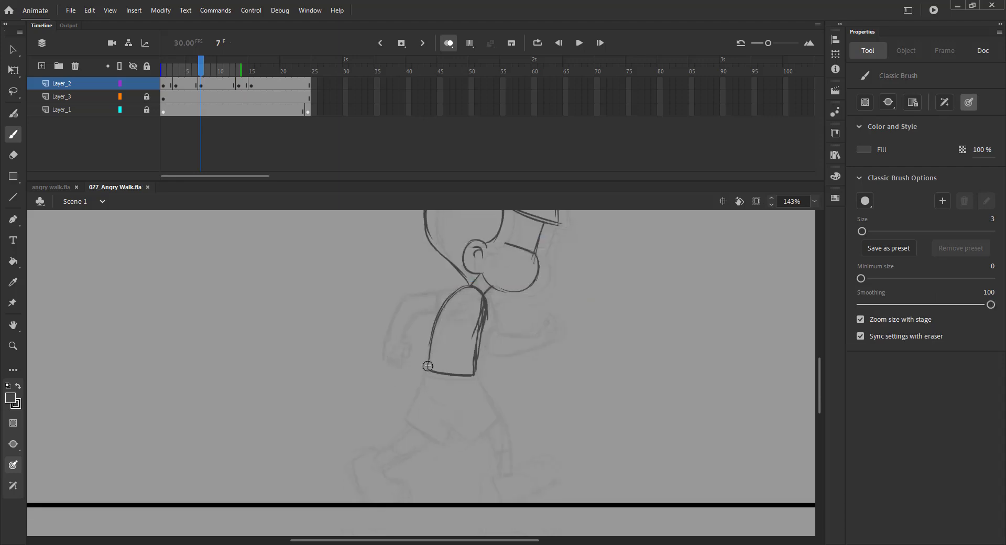
# Draw the shorts at frame 7, redoing the back edge and hem lower, strengthen the shirt hem, and save
pyautogui.moveTo(473, 407); pyautogui.dragTo(471, 426)
pyautogui.moveTo(429, 370); pyautogui.dragTo(426, 416)
pyautogui.moveTo(427, 416); pyautogui.dragTo(473, 422)
pyautogui.moveTo(425, 420); pyautogui.dragTo(475, 421)
pyautogui.hotkey('ctrl', 'z')
pyautogui.hotkey('ctrl', 'z')
pyautogui.moveTo(428, 373); pyautogui.dragTo(421, 421)
pyautogui.moveTo(421, 425); pyautogui.dragTo(472, 428)
pyautogui.hotkey('ctrl', 's')
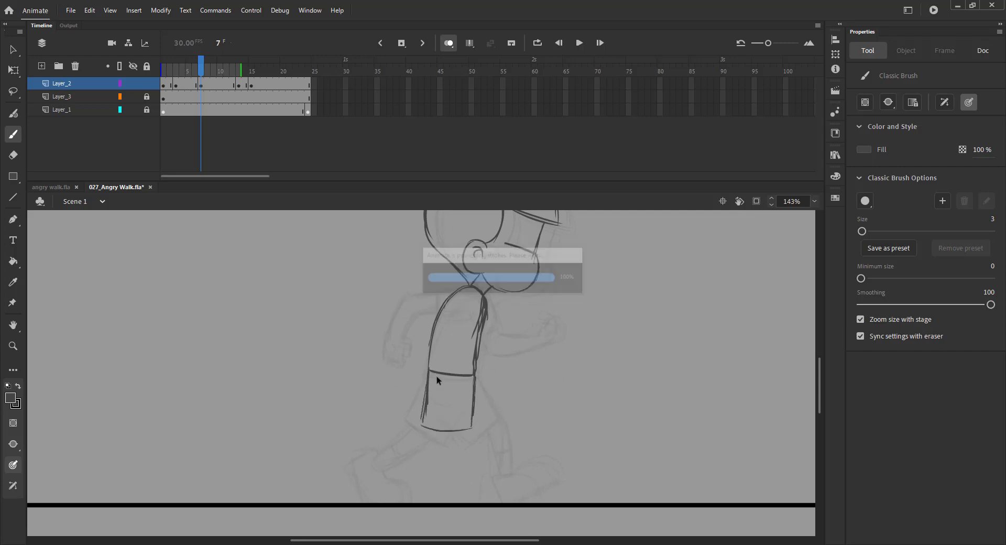
pyautogui.moveTo(429, 372); pyautogui.dragTo(474, 374)
pyautogui.hotkey('ctrl', 's')
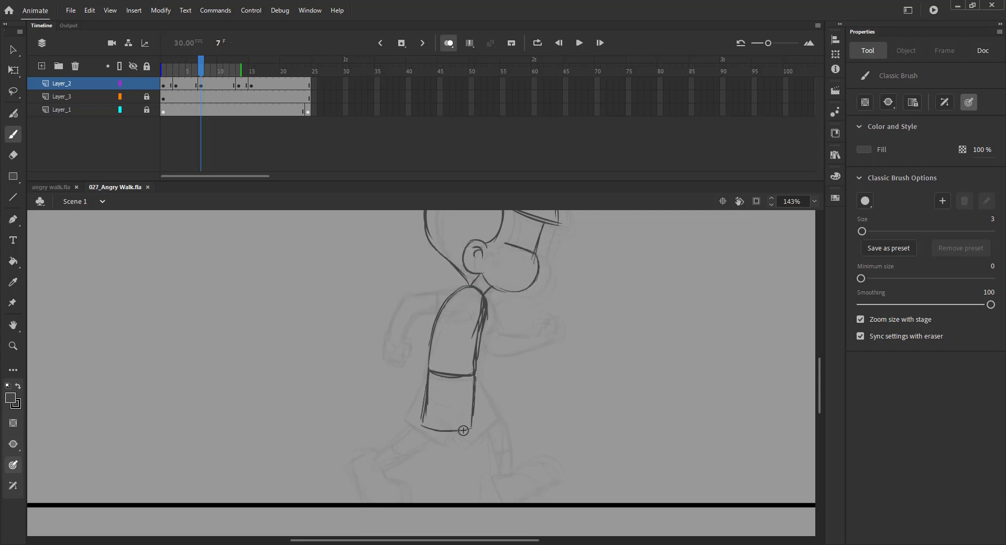
# Draw the supporting leg with its sock line and the flat, planted shoe at frame 7
pyautogui.moveTo(455, 460); pyautogui.dragTo(461, 438)
pyautogui.moveTo(449, 474); pyautogui.dragTo(459, 448)
pyautogui.moveTo(449, 474); pyautogui.dragTo(444, 436)
pyautogui.moveTo(436, 470)
pyautogui.mouseDown()
pyautogui.moveTo(445, 461)
pyautogui.moveTo(448, 473)
pyautogui.moveTo(427, 478)
pyautogui.moveTo(426, 504)
pyautogui.mouseUp()
pyautogui.hotkey('ctrl', 'z')
pyautogui.moveTo(451, 474)
pyautogui.mouseDown()
pyautogui.moveTo(482, 474)
pyautogui.moveTo(488, 503)
pyautogui.mouseUp()
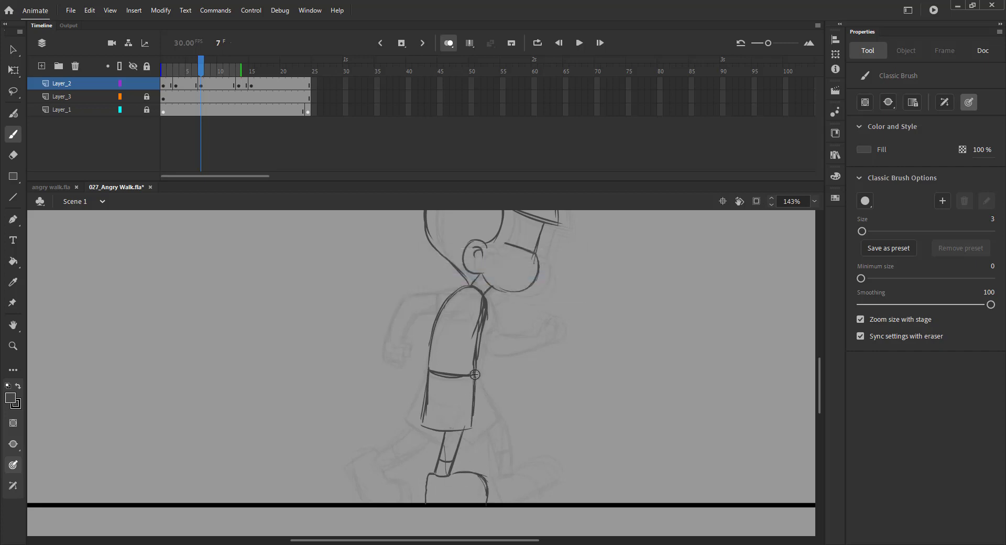
# Draw and hatch the far leg's thigh and lifted foot at frame 7, start the onion skin range at frame 3, and save
pyautogui.moveTo(474, 374); pyautogui.dragTo(486, 413)
pyautogui.moveTo(416, 427)
pyautogui.mouseDown()
pyautogui.moveTo(433, 466)
pyautogui.moveTo(441, 453)
pyautogui.moveTo(429, 429)
pyautogui.moveTo(444, 436)
pyautogui.moveTo(488, 397)
pyautogui.mouseUp()
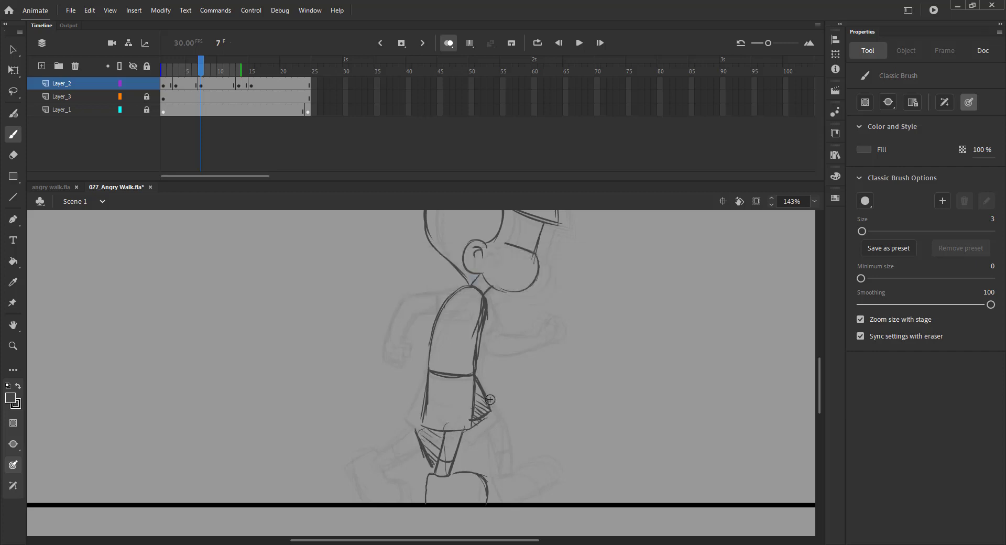
pyautogui.click(204, 70)
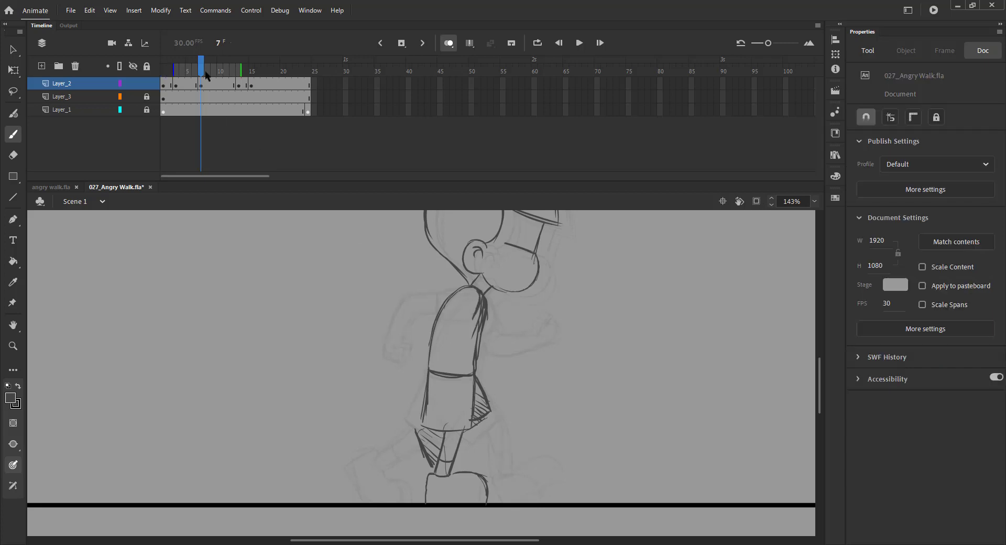
pyautogui.hotkey('ctrl', 's')
# Draw the near arm hanging down with its sleeve and hand, add the far hand at frame 7, and save
pyautogui.moveTo(477, 320); pyautogui.dragTo(481, 302)
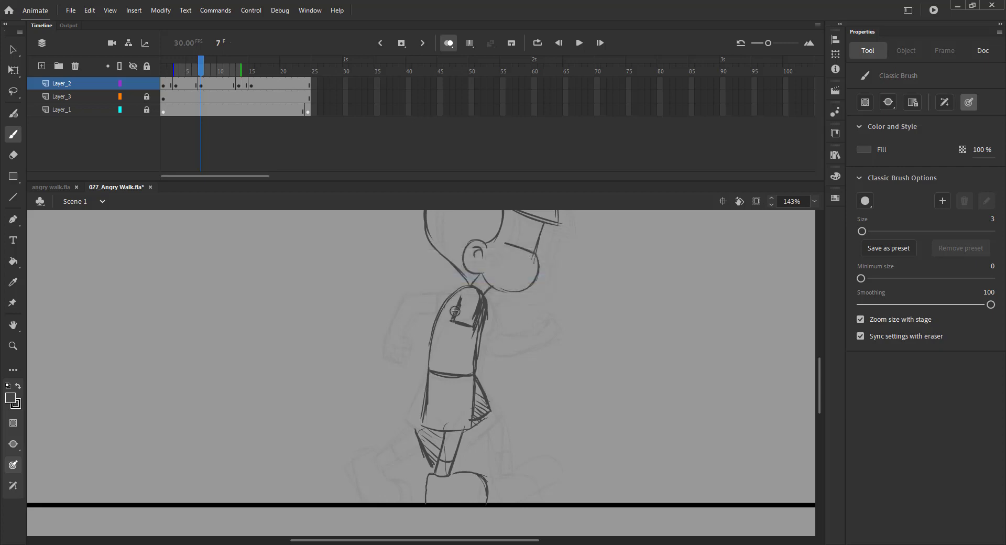
pyautogui.moveTo(452, 321); pyautogui.dragTo(446, 341)
pyautogui.moveTo(471, 328); pyautogui.dragTo(464, 339)
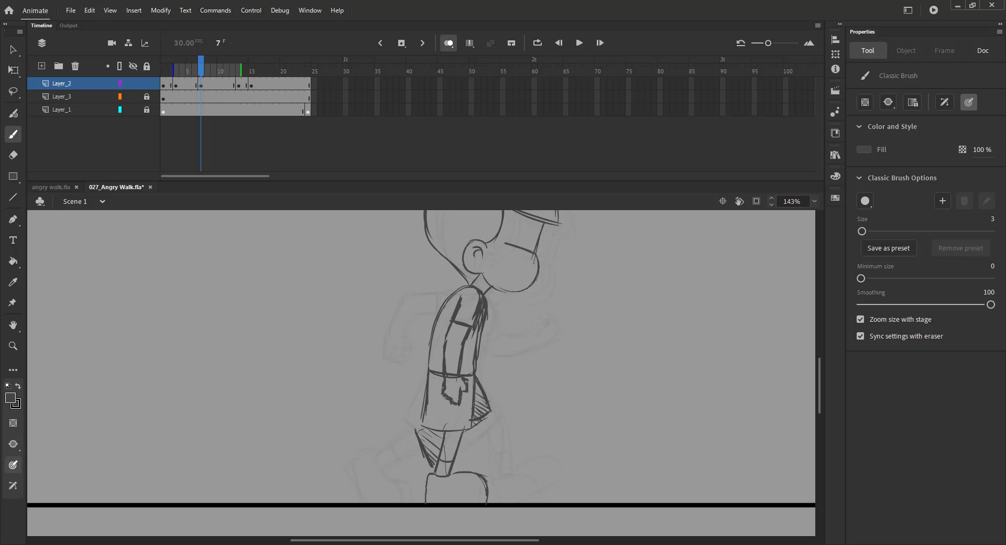
pyautogui.moveTo(443, 388); pyautogui.dragTo(444, 393)
pyautogui.moveTo(482, 364); pyautogui.dragTo(480, 385)
pyautogui.hotkey('ctrl', 's')
# Fit the stage in view, turn off onion skinning, and scrub the timeline to review the poses
pyautogui.hotkey('ctrl', '2')
pyautogui.press('v')
pyautogui.click(448, 43)
pyautogui.moveTo(201, 74); pyautogui.dragTo(282, 76)
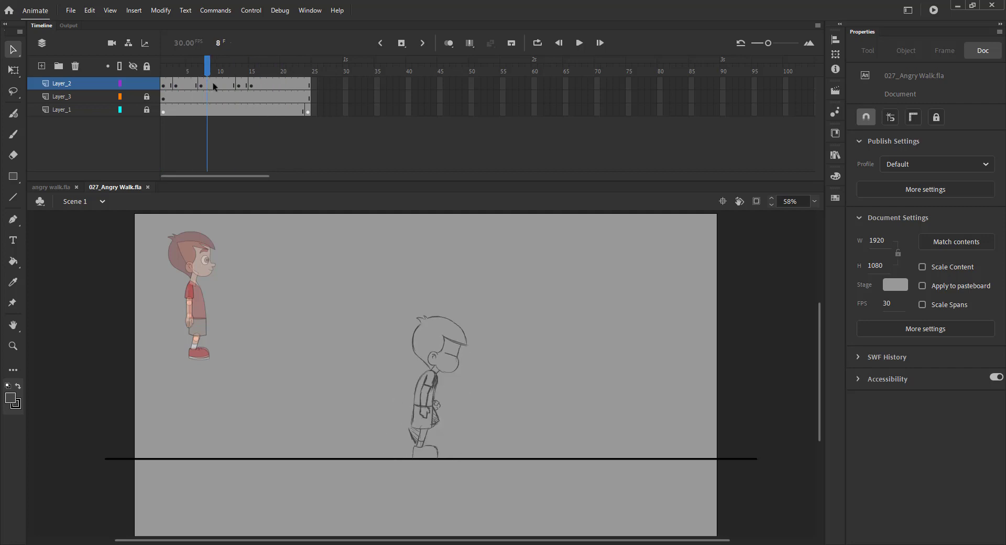
pyautogui.moveTo(218, 73); pyautogui.dragTo(264, 74)
pyautogui.click(265, 71)
pyautogui.click(258, 71)
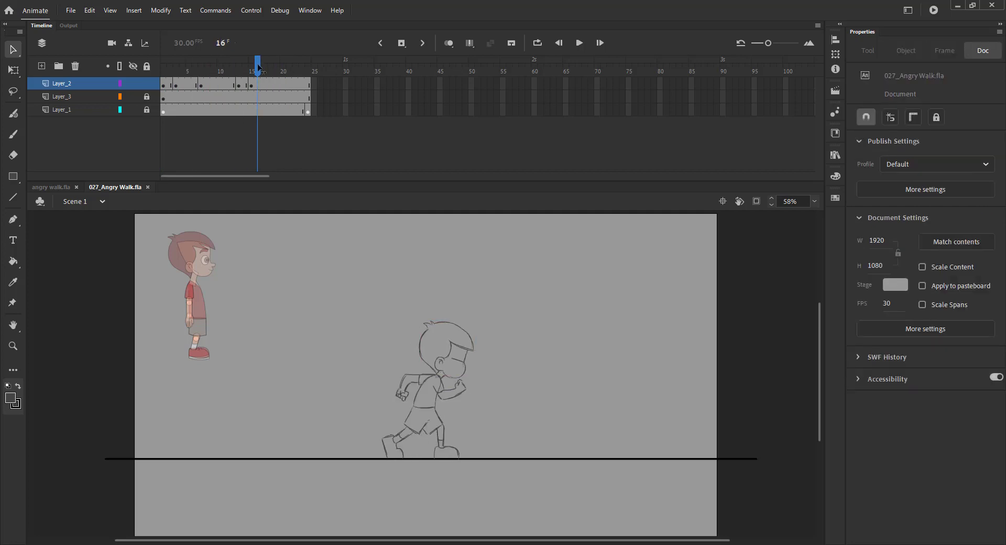
# Insert a blank keyframe at frame 19 of Layer_2 and duplicate the frame 7 drawing to frame 17 as a reference
pyautogui.moveTo(256, 95); pyautogui.dragTo(281, 102)
pyautogui.press('F7')
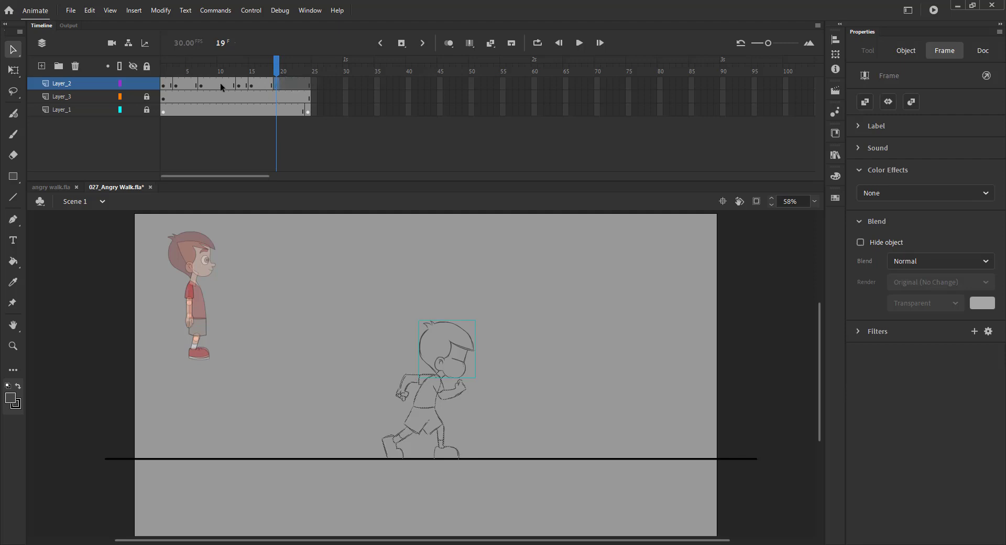
pyautogui.click(220, 84)
pyautogui.moveTo(220, 84)
pyautogui.mouseDown()
pyautogui.moveTo(267, 86)
pyautogui.moveTo(271, 66)
pyautogui.mouseUp()
pyautogui.click(274, 68)
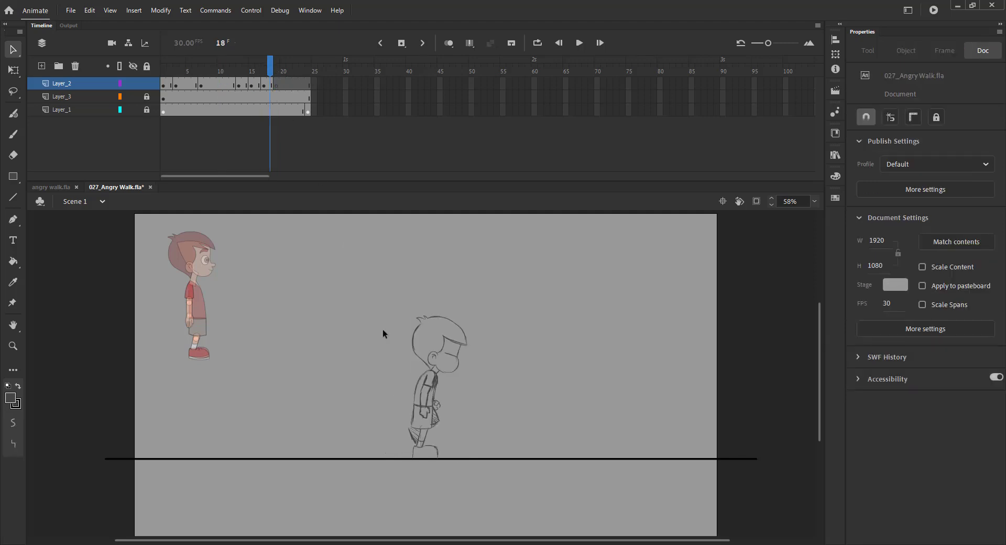
# Copy the head group from frame 18, paste it in place at frame 19, and save
pyautogui.click(419, 347)
pyautogui.click(347, 342)
pyautogui.press('.')
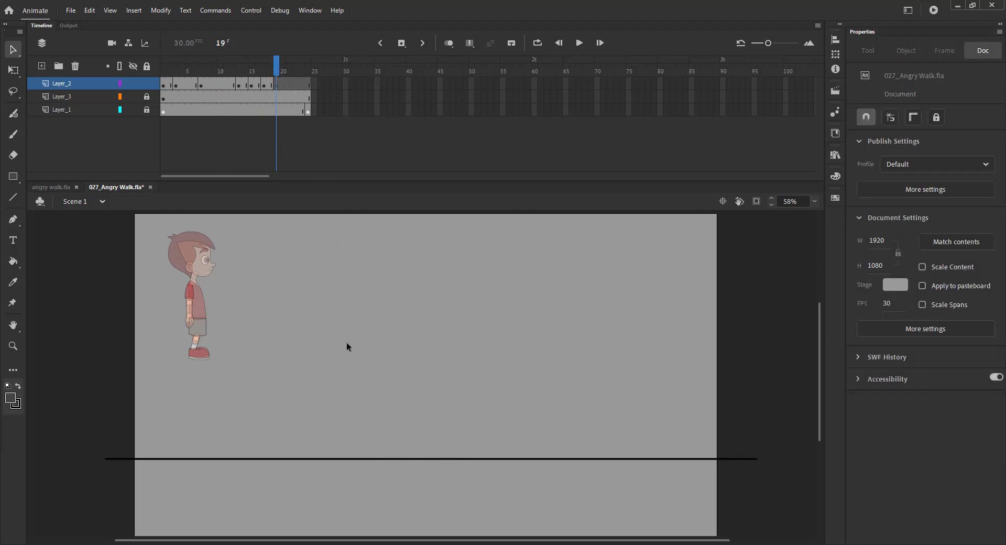
pyautogui.hotkey('ctrl', 'shift', 'v')
pyautogui.click(347, 324)
pyautogui.hotkey('ctrl', 's')
# Turn on onion skinning around frame 19, draw the neck and torso down to the shirt hem, and save
pyautogui.click(448, 43)
pyautogui.moveTo(249, 69); pyautogui.dragTo(285, 69)
pyautogui.press('z')
pyautogui.moveTo(376, 316); pyautogui.dragTo(465, 453)
pyautogui.moveTo(390, 286); pyautogui.dragTo(407, 329)
pyautogui.press('b')
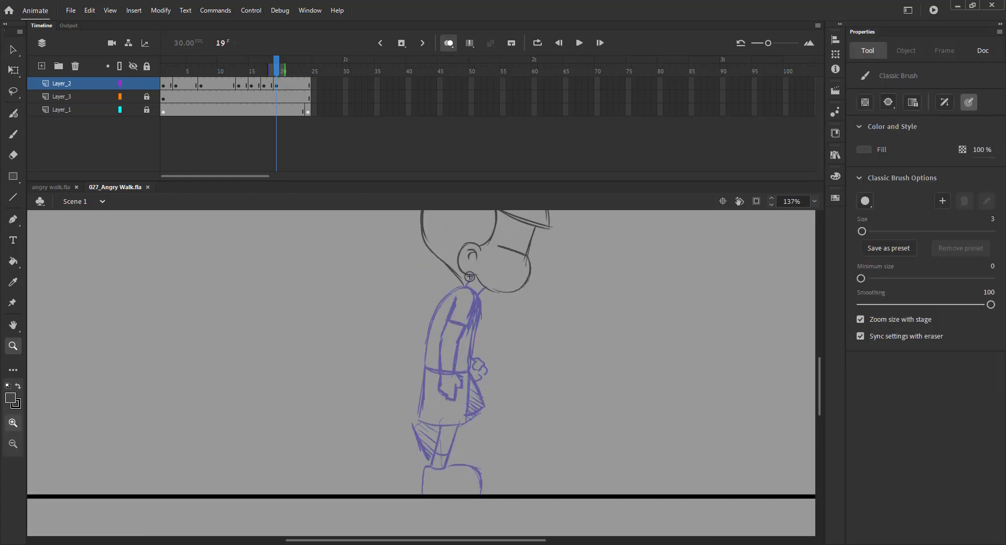
pyautogui.press('s')
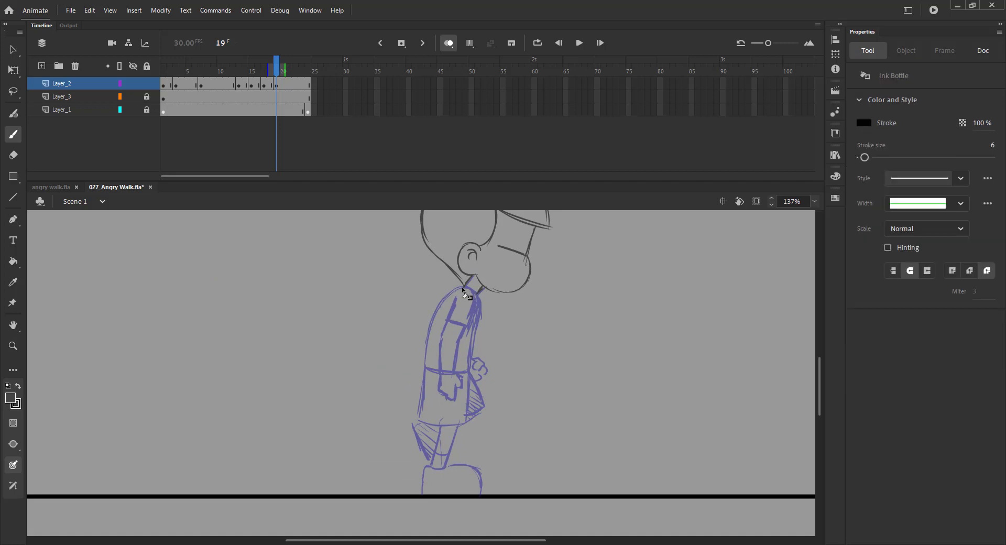
pyautogui.press('b')
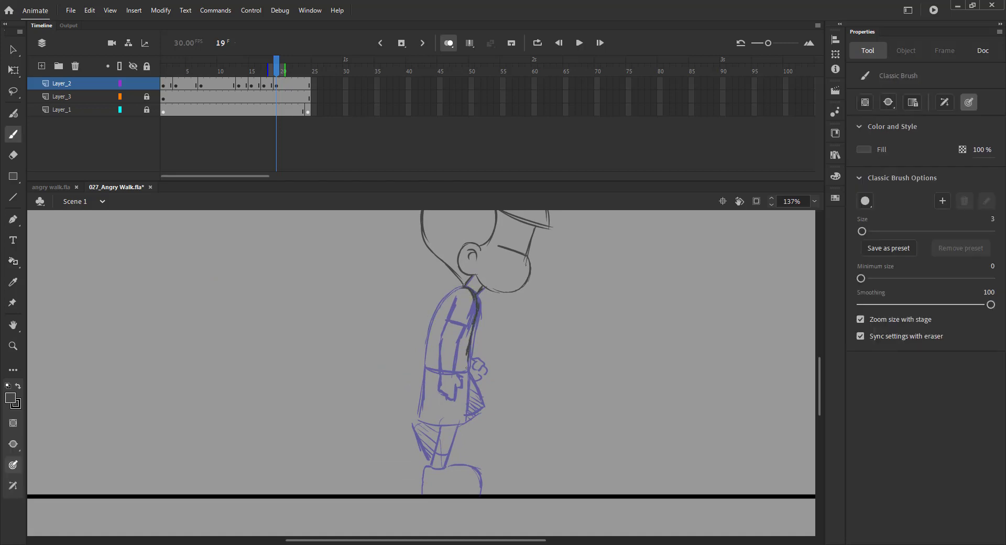
pyautogui.moveTo(474, 287)
pyautogui.mouseDown()
pyautogui.moveTo(448, 301)
pyautogui.moveTo(425, 343)
pyautogui.moveTo(473, 372)
pyautogui.mouseUp()
pyautogui.hotkey('ctrl', 's')
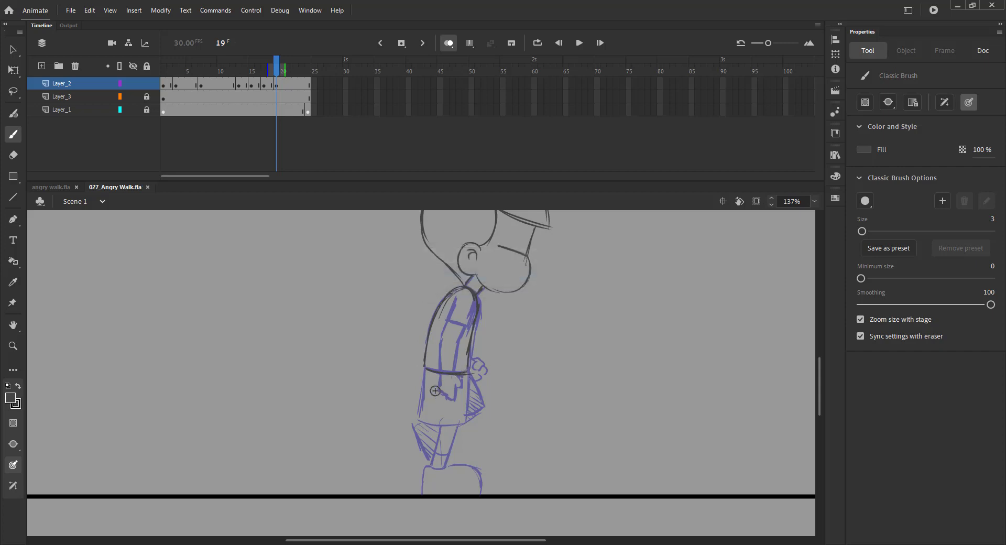
# Draw the shorts, the bent raised near leg and the planted far leg with its shoe at frame 19, and save
pyautogui.moveTo(448, 415)
pyautogui.mouseDown()
pyautogui.moveTo(485, 410)
pyautogui.moveTo(478, 370)
pyautogui.moveTo(467, 391)
pyautogui.moveTo(452, 378)
pyautogui.moveTo(461, 423)
pyautogui.mouseUp()
pyautogui.hotkey('ctrl', 's')
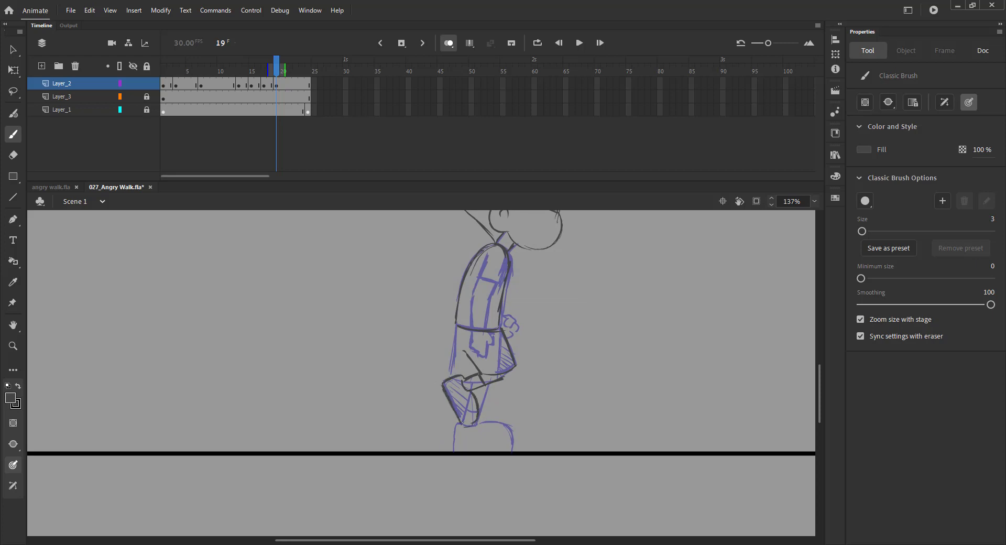
pyautogui.hotkey('ctrl', 's')
pyautogui.moveTo(457, 329)
pyautogui.mouseDown()
pyautogui.moveTo(460, 374)
pyautogui.moveTo(509, 449)
pyautogui.mouseUp()
pyautogui.hotkey('ctrl', 's')
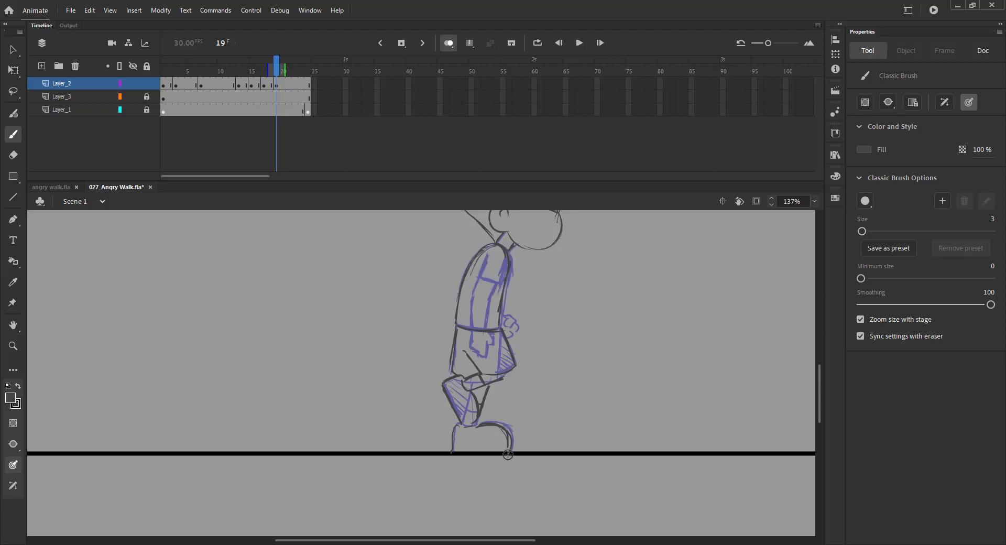
# Clear the reference keyframe at frame 17 of Layer_2 and return to frame 19
pyautogui.click(264, 88)
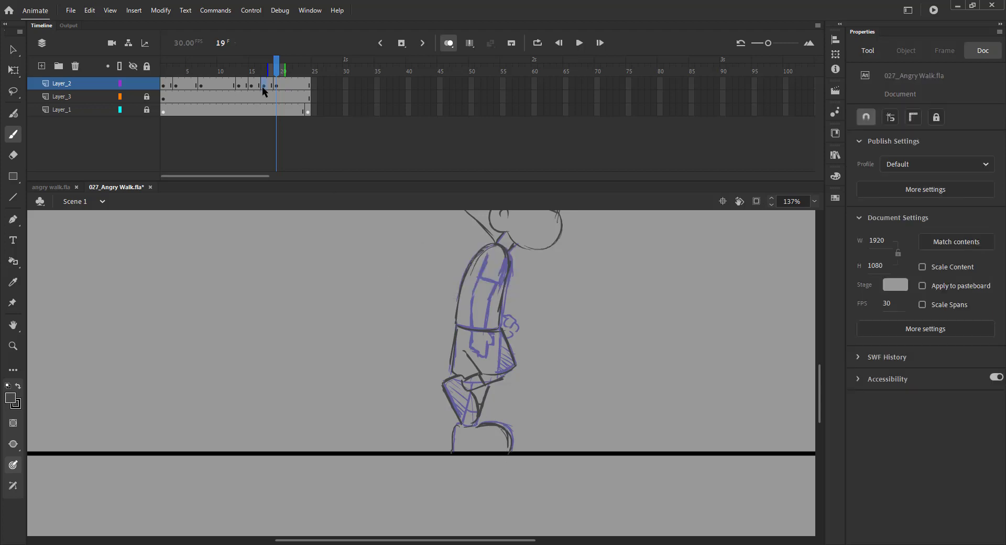
pyautogui.hotkey('shift', 'F6')
pyautogui.click(277, 85)
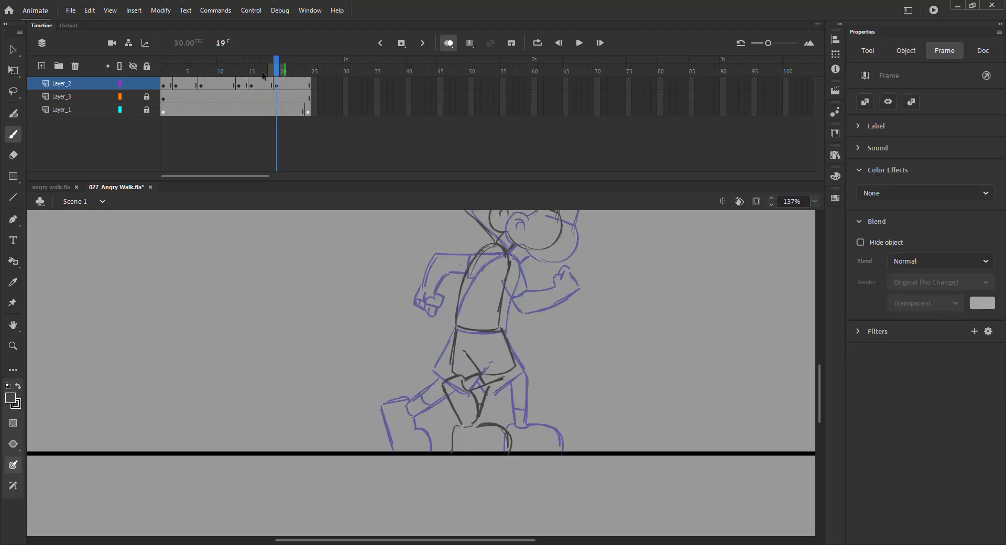
# Copy the first pose to frame 23 of Layer_2, save, and widen the onion skin range to frames 16 through 24
pyautogui.click(170, 85)
pyautogui.moveTo(298, 84); pyautogui.dragTo(301, 85)
pyautogui.hotkey('ctrl', 's')
pyautogui.moveTo(276, 69)
pyautogui.mouseDown()
pyautogui.moveTo(251, 69)
pyautogui.moveTo(259, 70)
pyautogui.mouseUp()
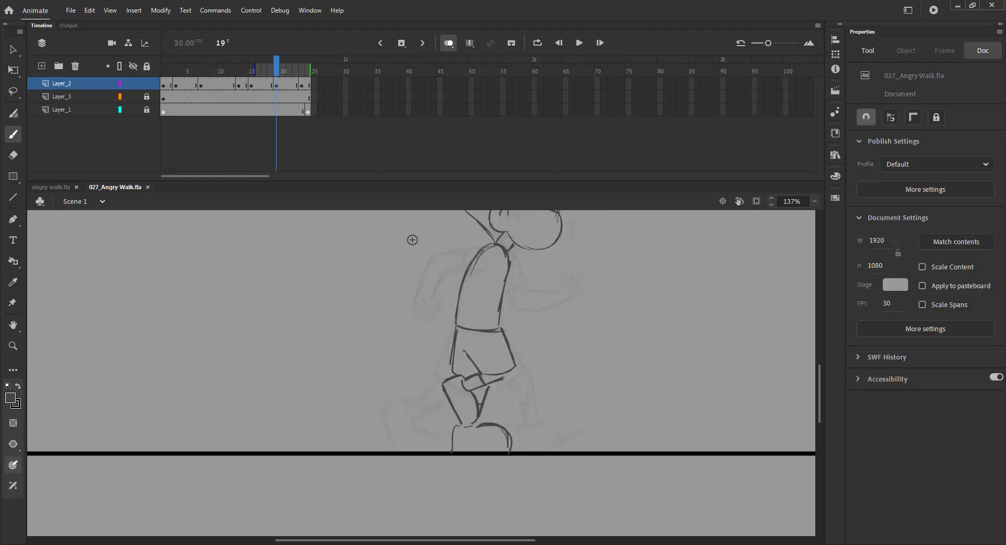
# Draw the near arm at frame 19 with its sleeve, bent elbow and fist in front of the waist
pyautogui.scroll(2, 453, 266)
pyautogui.press('b')
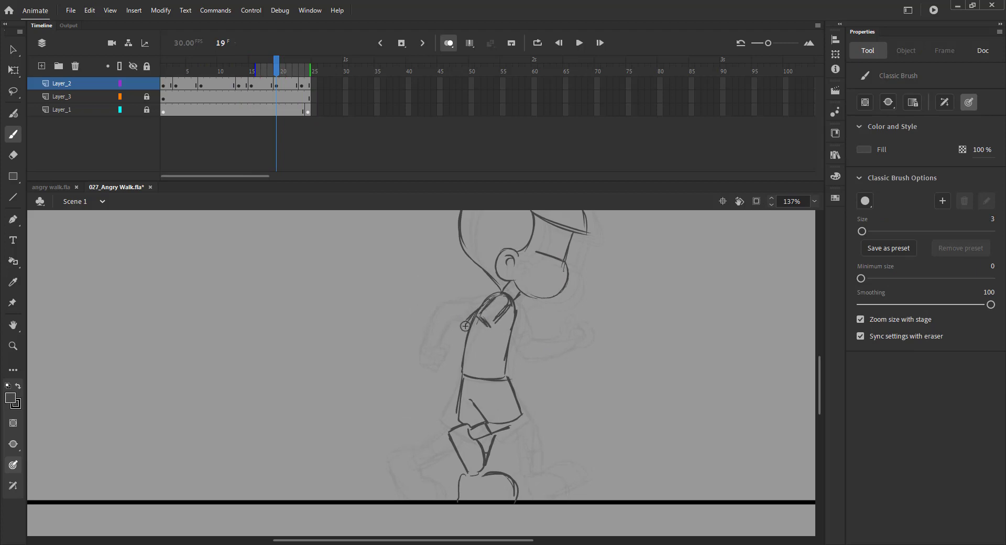
pyautogui.moveTo(487, 335); pyautogui.dragTo(509, 373)
pyautogui.moveTo(463, 335); pyautogui.dragTo(489, 388)
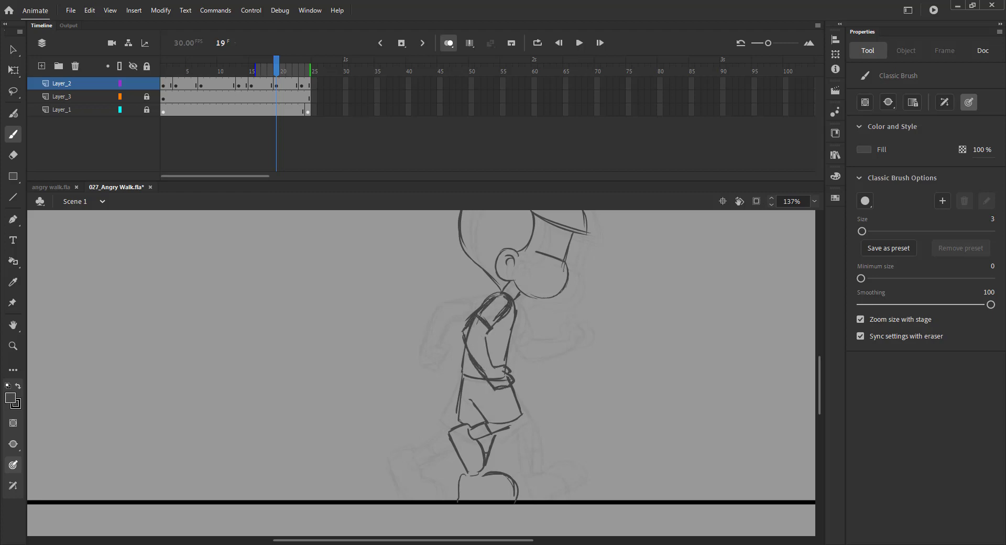
# Hatch the far leg and planted shoe at frame 19, fit the stage in view, and save
pyautogui.moveTo(460, 421)
pyautogui.mouseDown()
pyautogui.moveTo(477, 421)
pyautogui.moveTo(485, 447)
pyautogui.moveTo(461, 498)
pyautogui.moveTo(515, 489)
pyautogui.mouseUp()
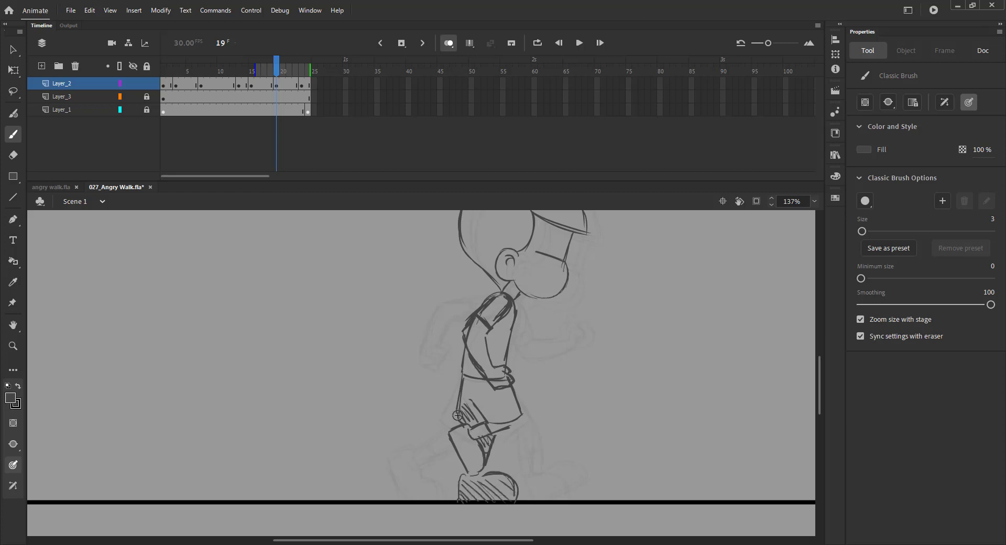
pyautogui.hotkey('ctrl', '2')
pyautogui.hotkey('ctrl', 's')
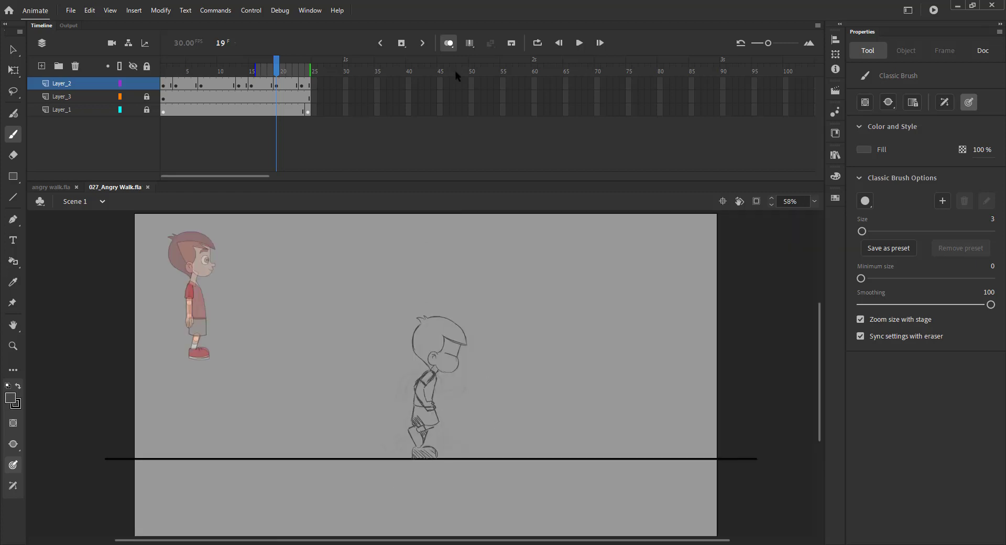
# Turn off onion skinning, clear the temporary keyframe at frame 23 of Layer_2, play the cycle, save, and scrub to frame 24
pyautogui.click(449, 43)
pyautogui.click(303, 83)
pyautogui.hotkey('shift', 'F6')
pyautogui.press('Return')
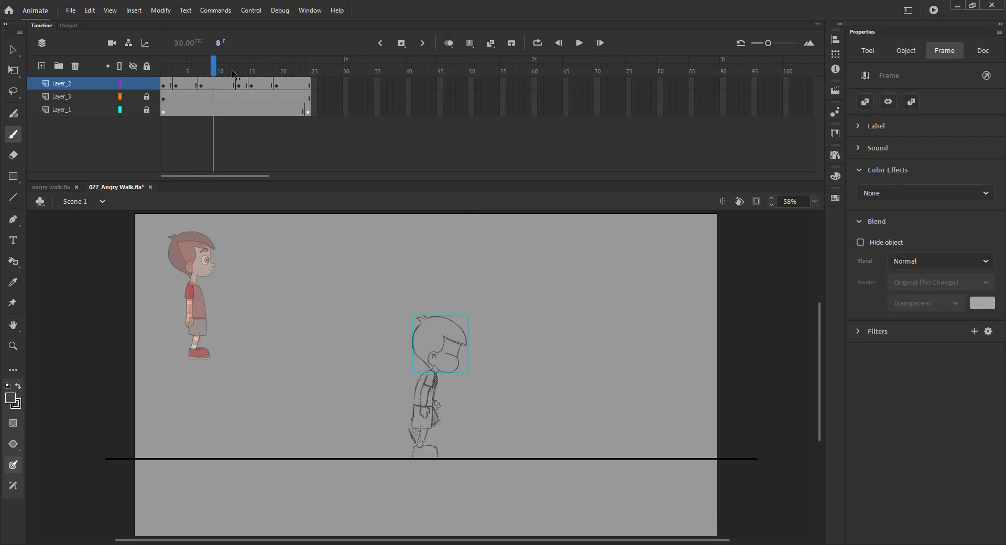
pyautogui.press('v')
pyautogui.hotkey('ctrl', 's')
pyautogui.moveTo(286, 72); pyautogui.dragTo(309, 77)
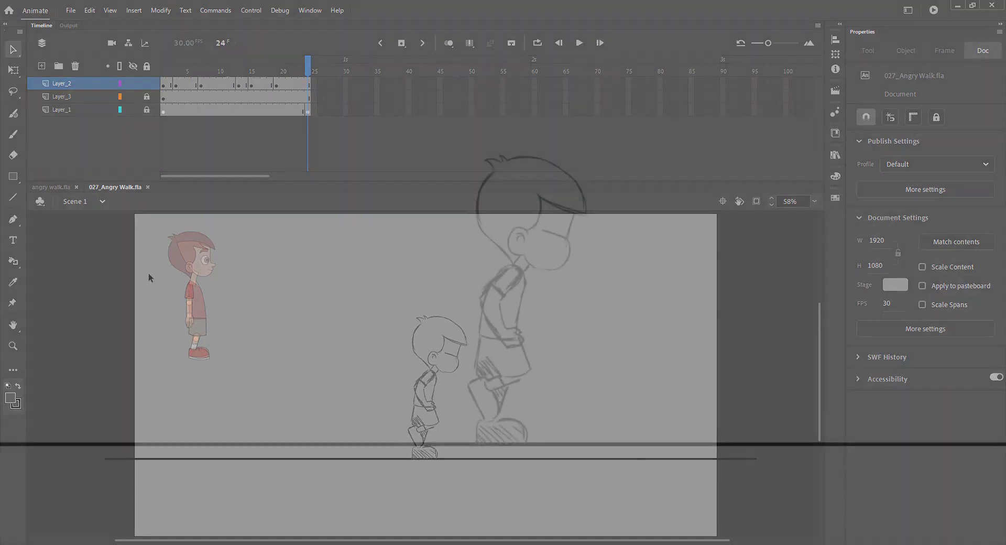